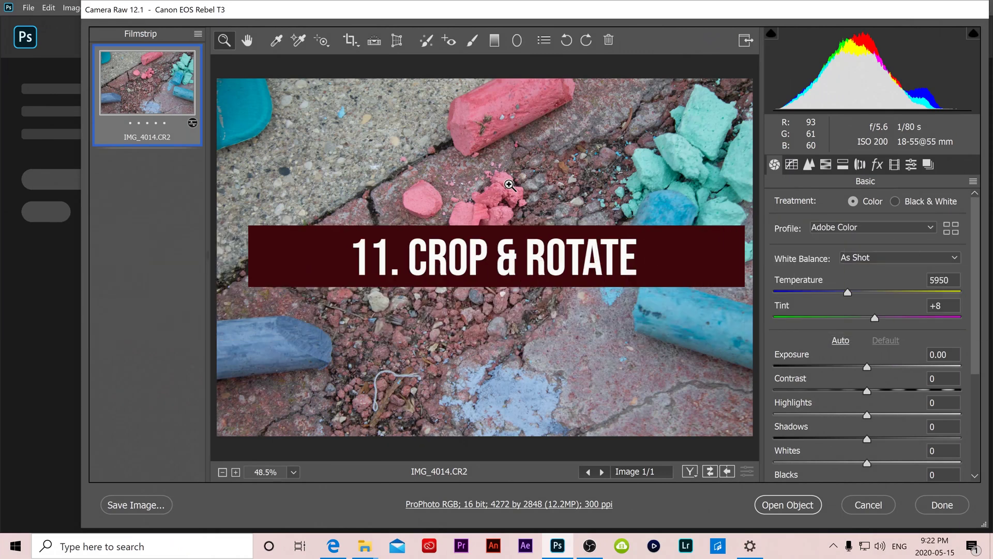
pyautogui.click(351, 40)
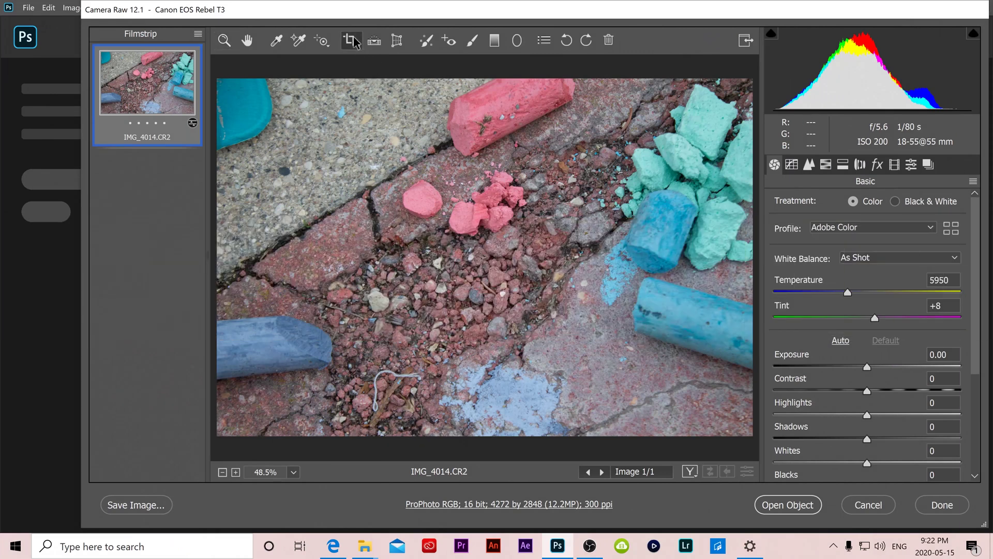
pyautogui.moveTo(350, 135); pyautogui.dragTo(675, 381)
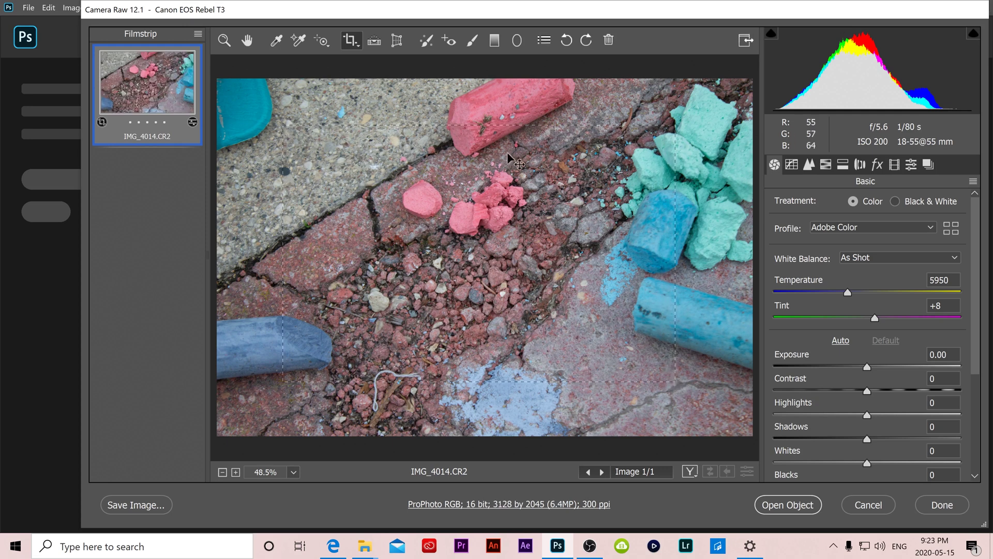
pyautogui.click(566, 42)
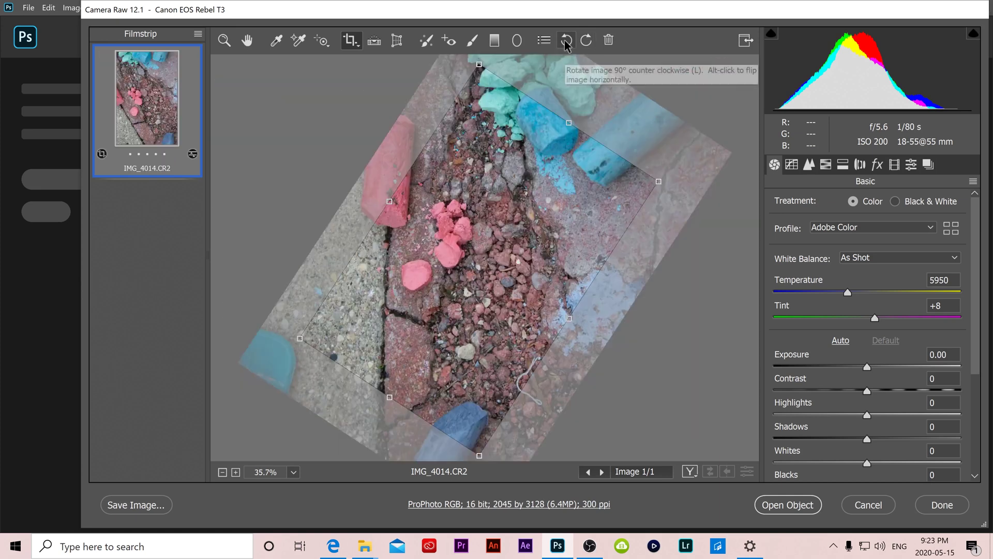
pyautogui.click(586, 41)
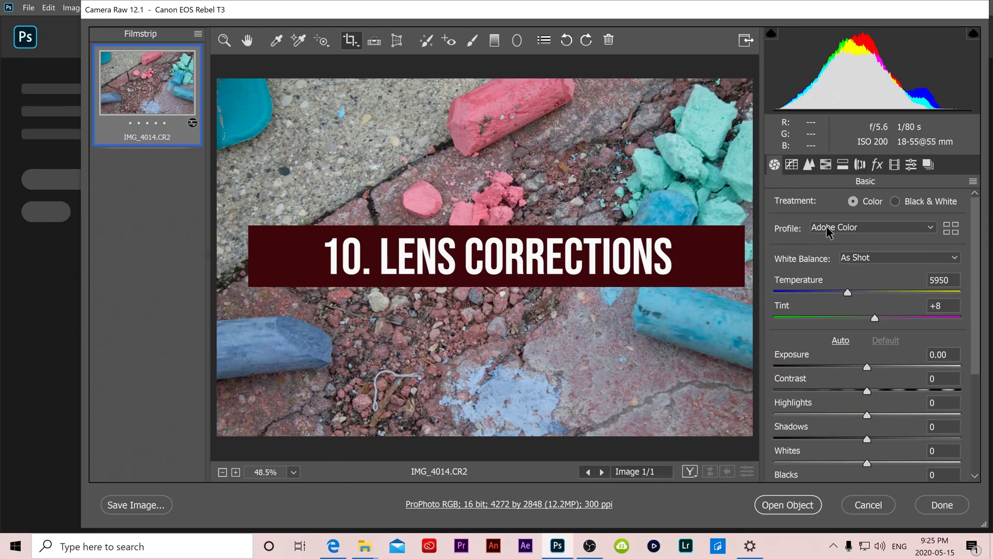
# Enable the Canon EF-S 18-55mm lens profile corrections and remove chromatic aberration
pyautogui.click(860, 166)
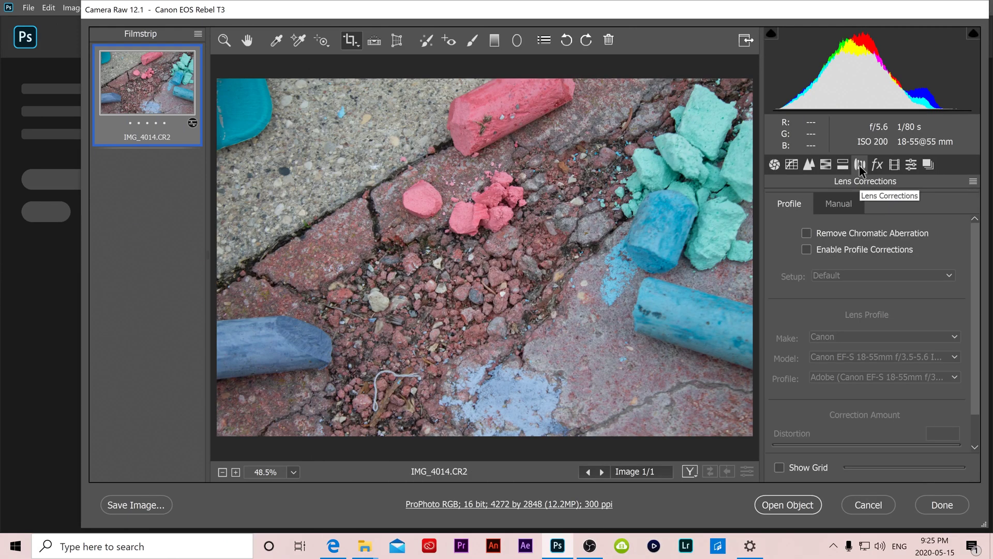
pyautogui.click(840, 204)
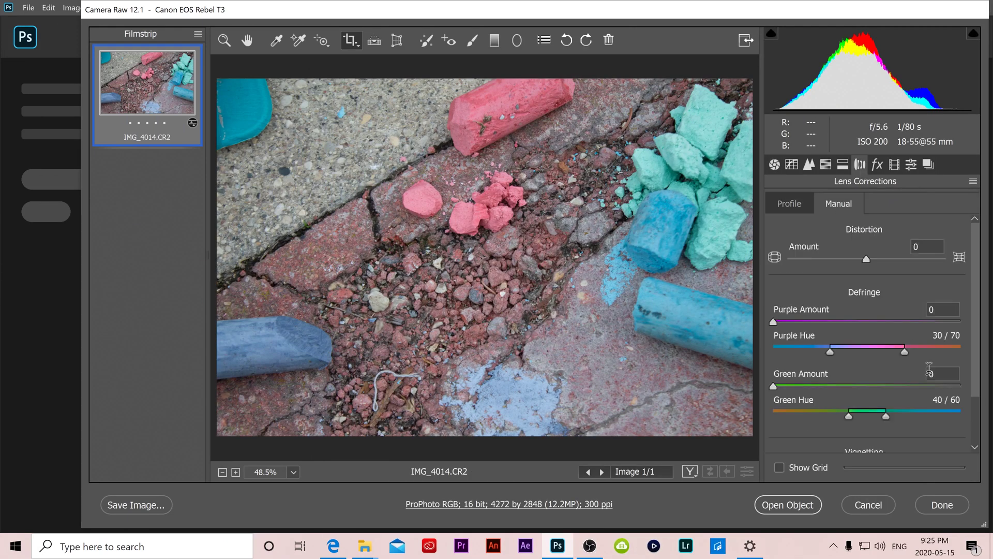
pyautogui.click(790, 206)
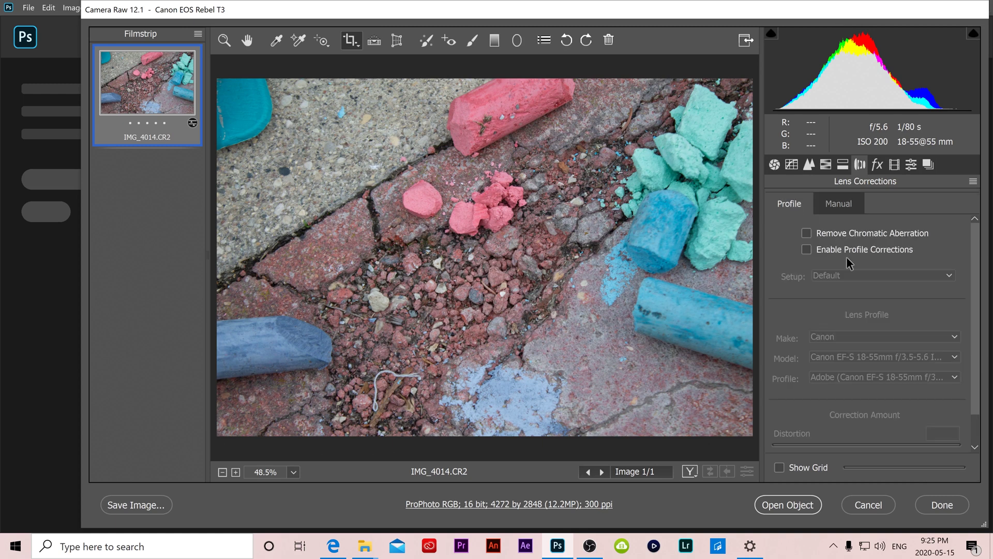
pyautogui.click(807, 249)
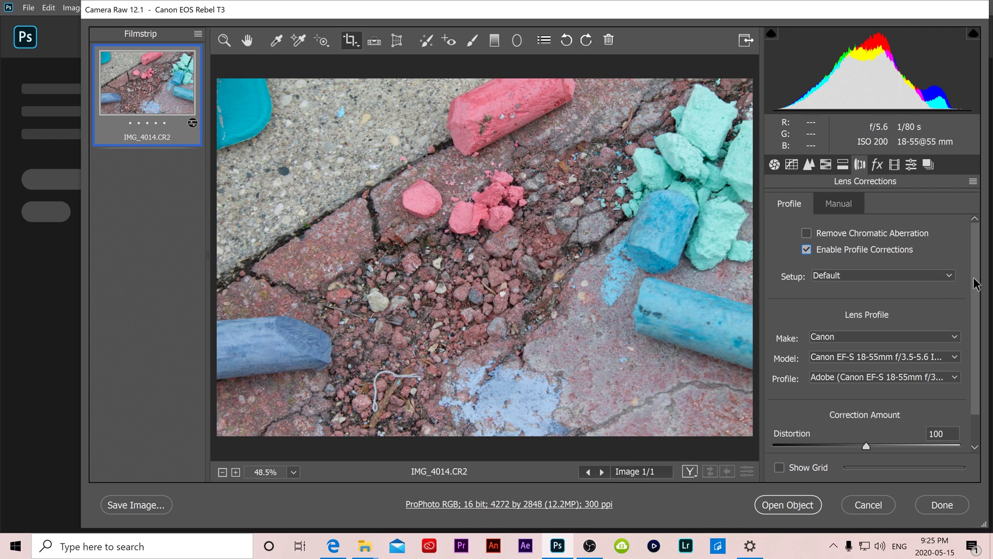
pyautogui.scroll(-1, 977, 285)
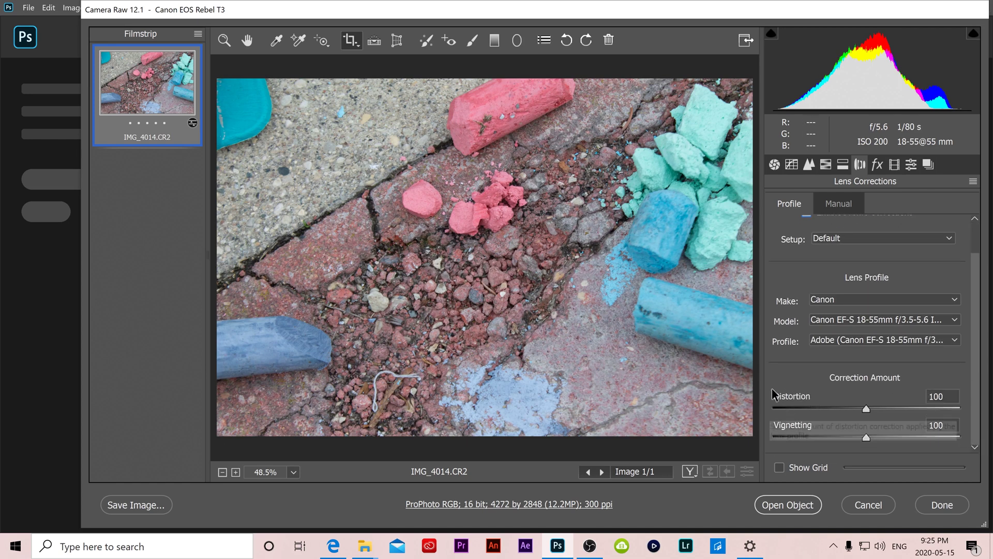
pyautogui.scroll(1, 977, 383)
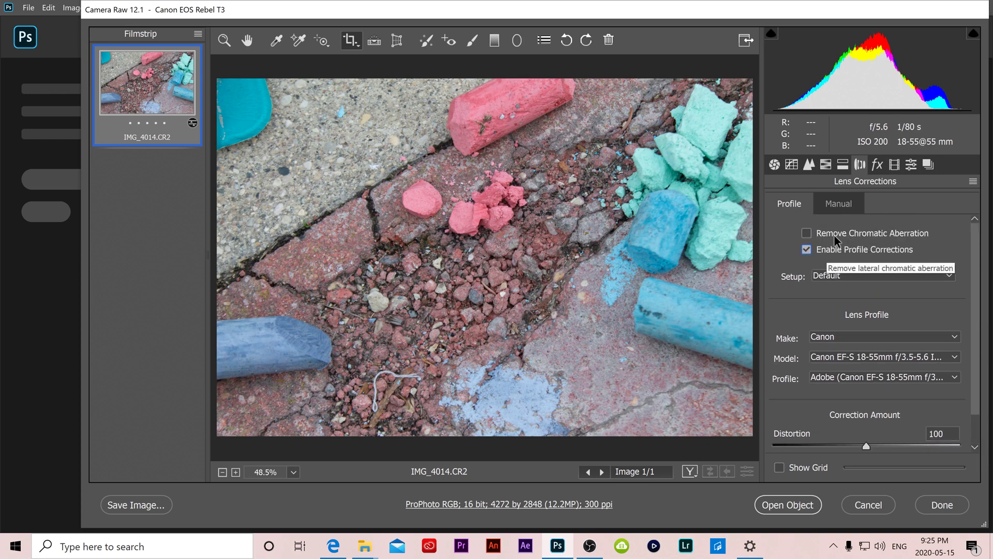
pyautogui.click(807, 232)
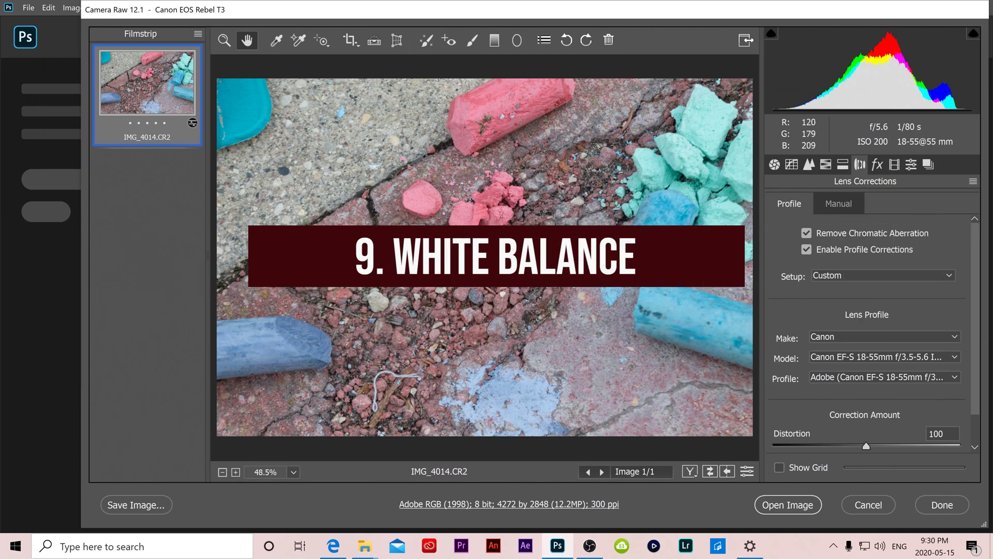
# Try Daylight, Tungsten and Auto white balance, then return to As Shot (5950, +8)
pyautogui.click(775, 165)
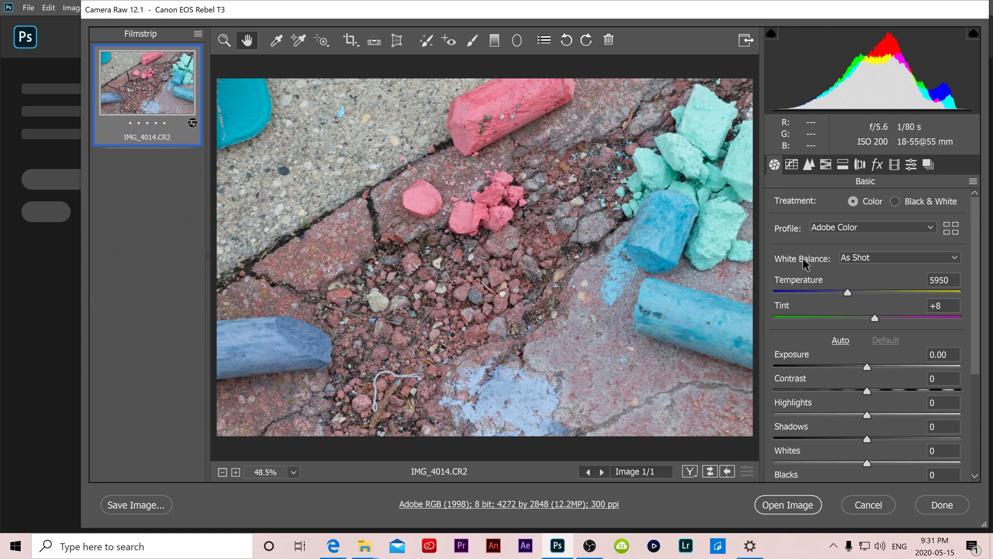
pyautogui.click(955, 258)
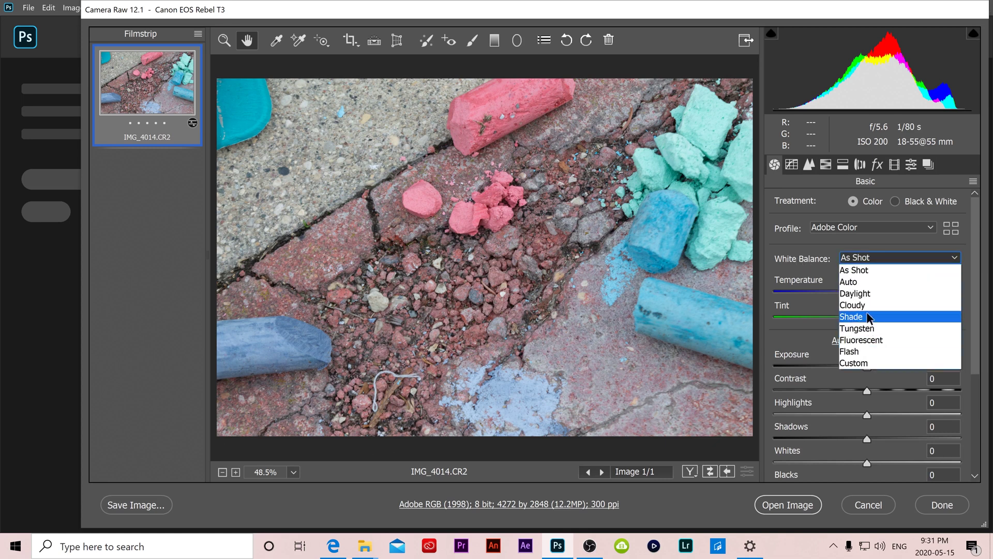
pyautogui.click(863, 295)
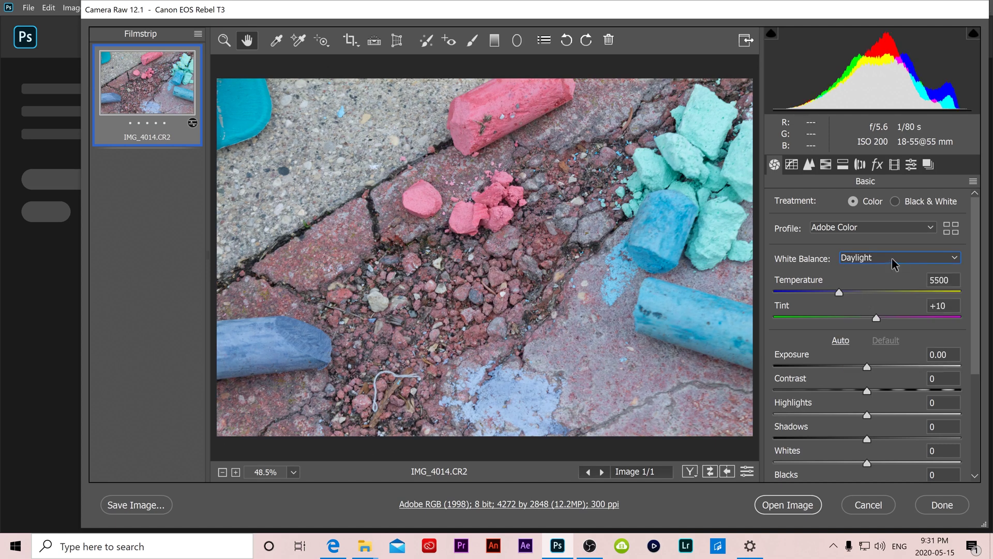
pyautogui.click(895, 262)
pyautogui.click(864, 328)
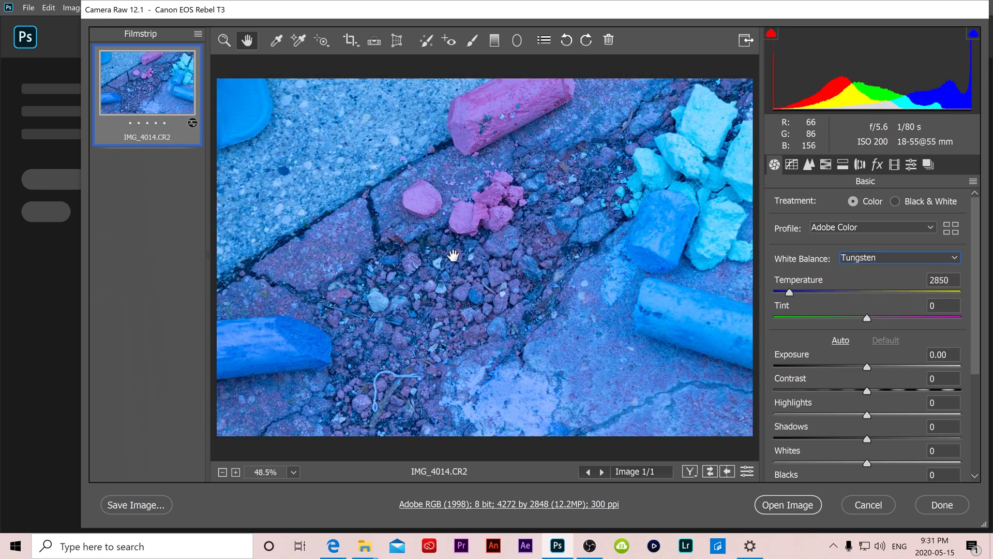
pyautogui.click(865, 259)
pyautogui.click(864, 284)
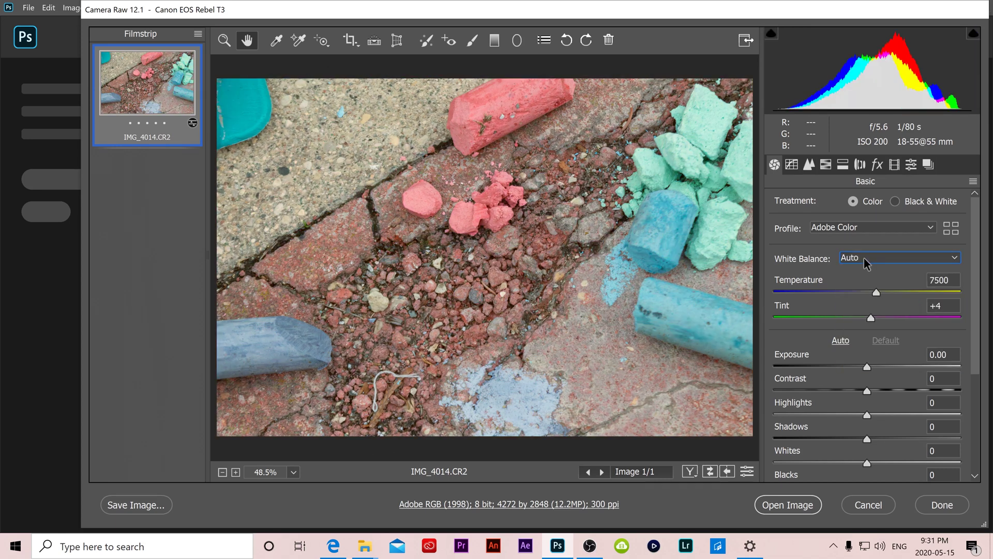
pyautogui.click(864, 261)
pyautogui.click(863, 269)
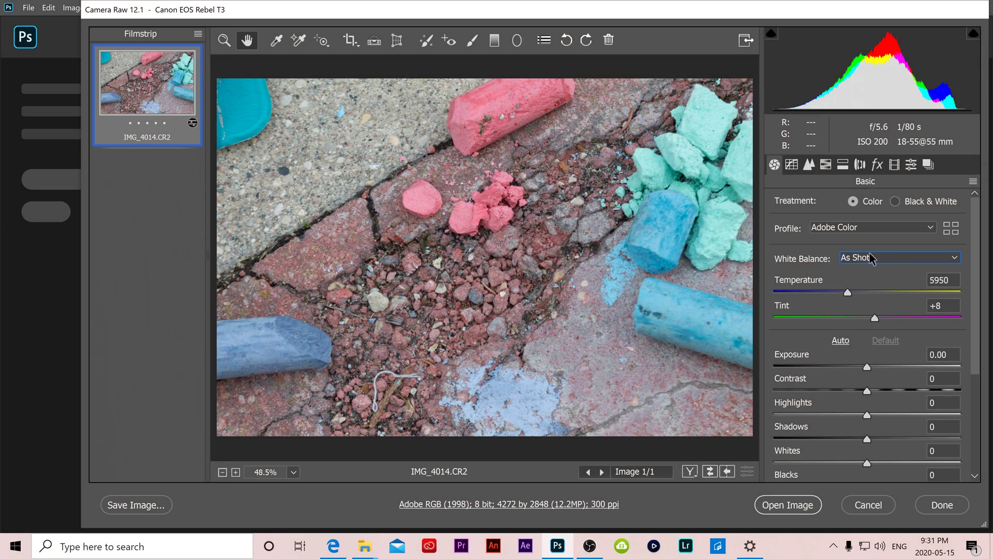
# Set Vibrance +7 and Saturation +13, then sample a custom white balance from the grey pavement
pyautogui.moveTo(848, 290); pyautogui.dragTo(867, 315)
pyautogui.scroll(-5, 972, 362)
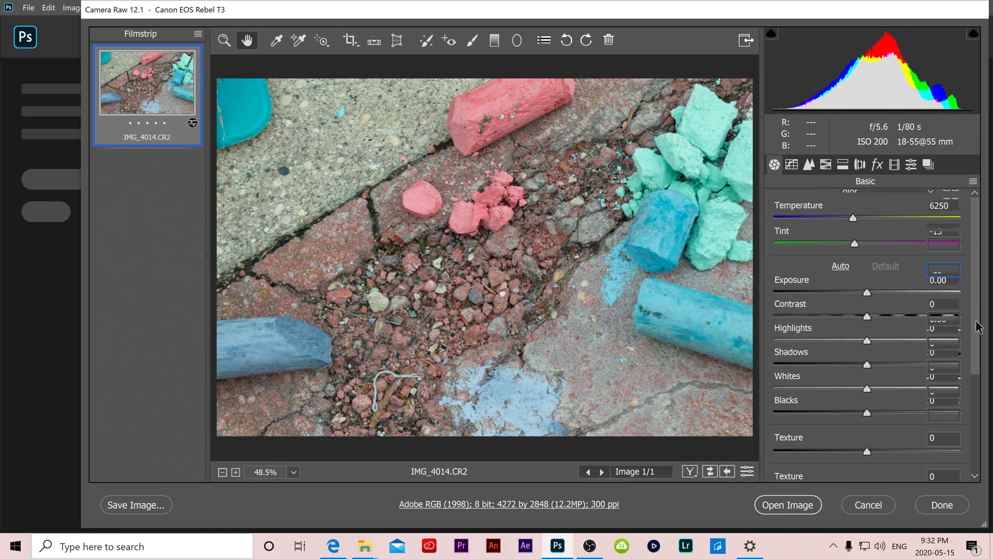
pyautogui.moveTo(868, 444); pyautogui.dragTo(740, 479)
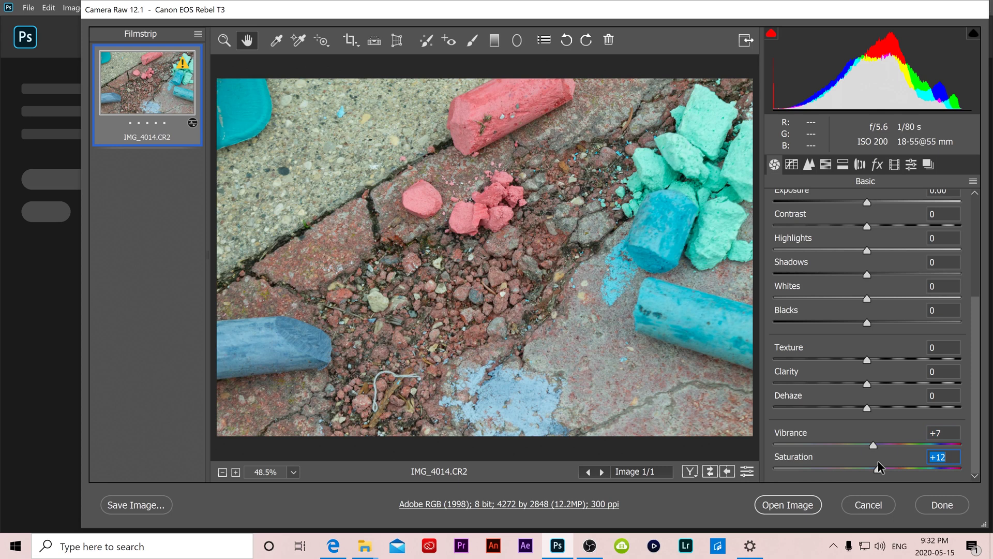
pyautogui.press('z')
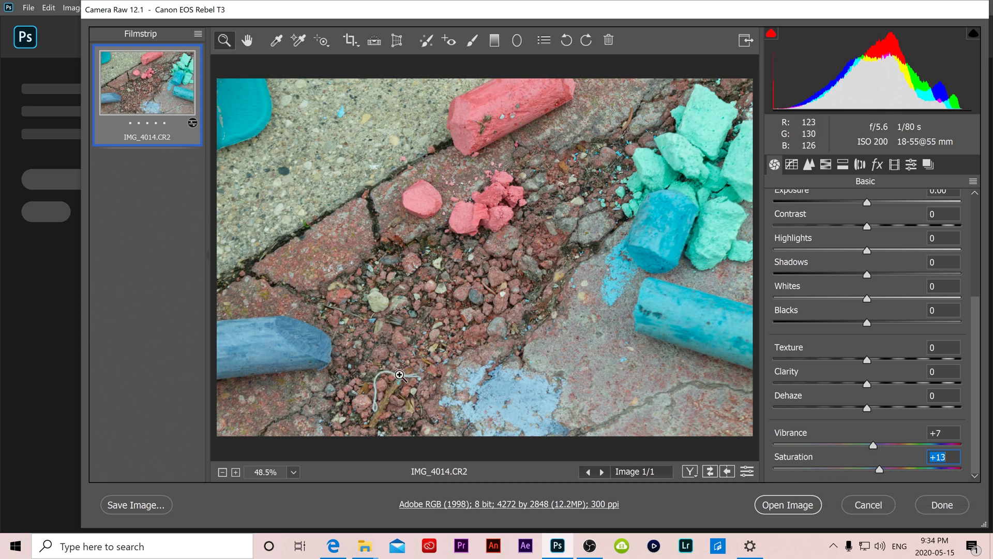
pyautogui.click(276, 40)
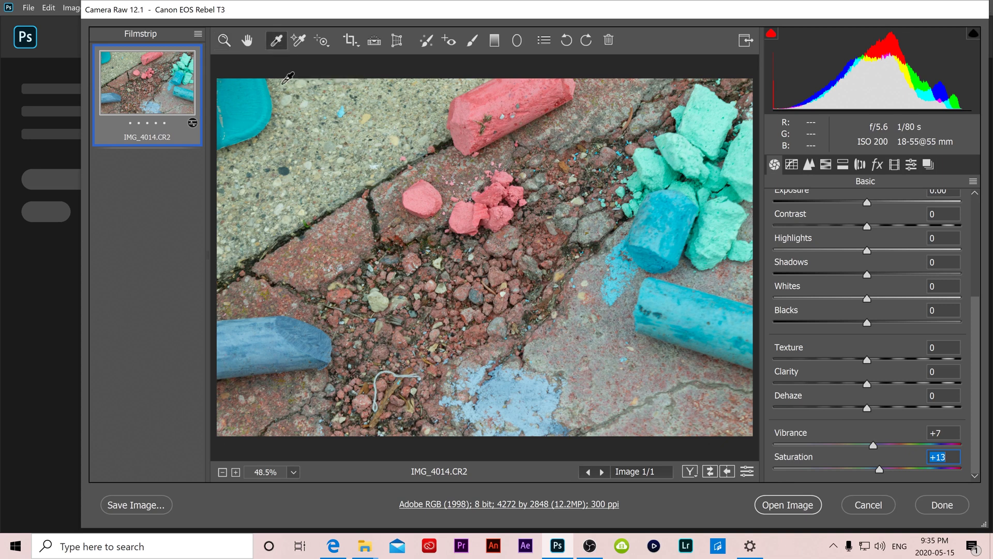
pyautogui.click(376, 382)
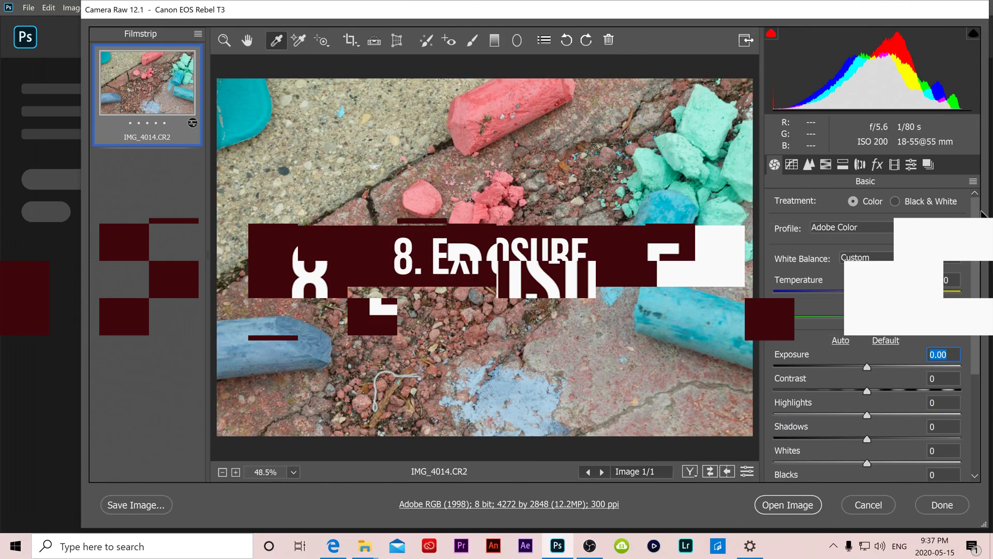
# Set Exposure -0.25, Highlights -39, Shadows -48, Whites 0 and Blacks -4
pyautogui.moveTo(976, 217); pyautogui.dragTo(973, 286)
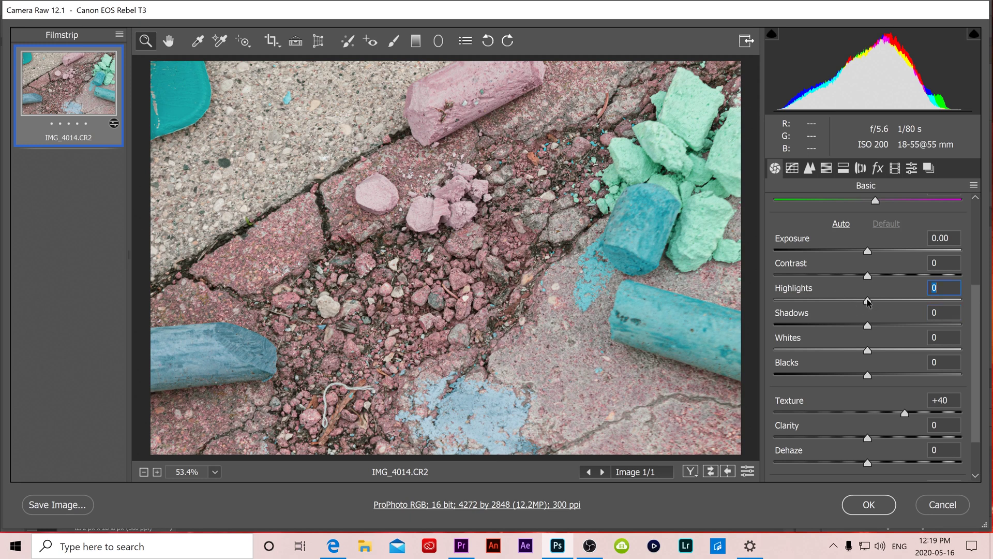
pyautogui.moveTo(867, 301); pyautogui.dragTo(863, 331)
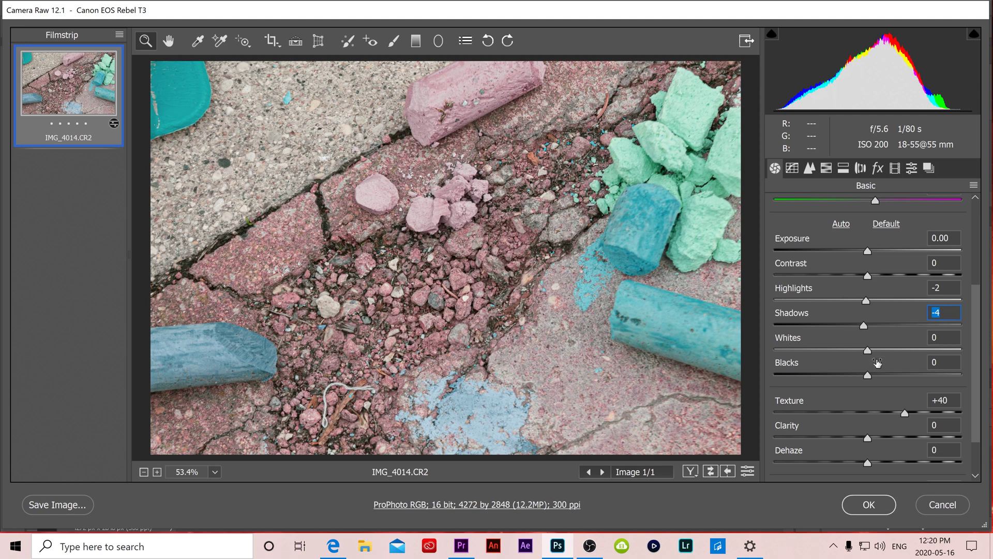
pyautogui.moveTo(867, 351); pyautogui.dragTo(923, 377)
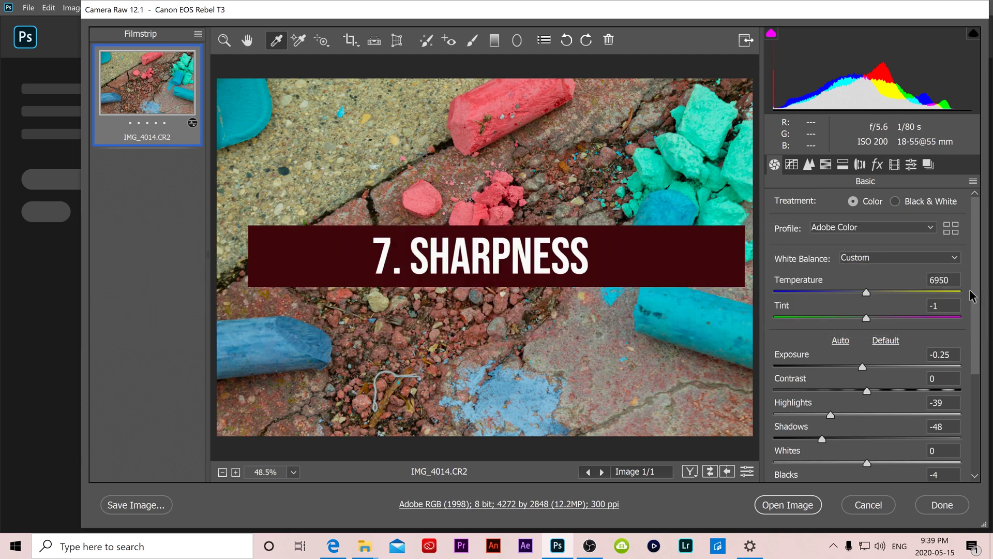
# Set Texture to +40, Clarity to +21 and Dehaze to +8
pyautogui.scroll(-5, 967, 310)
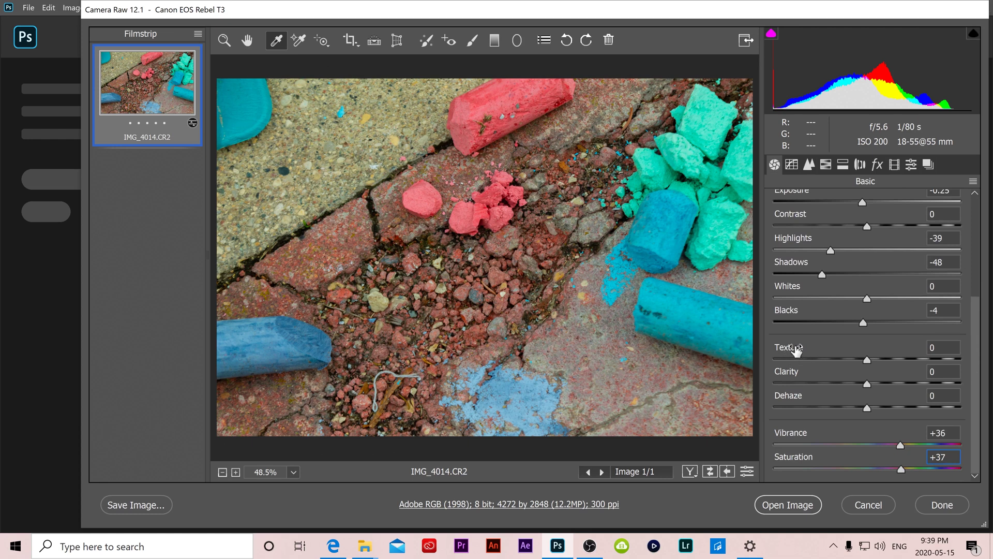
pyautogui.moveTo(868, 359); pyautogui.dragTo(790, 363)
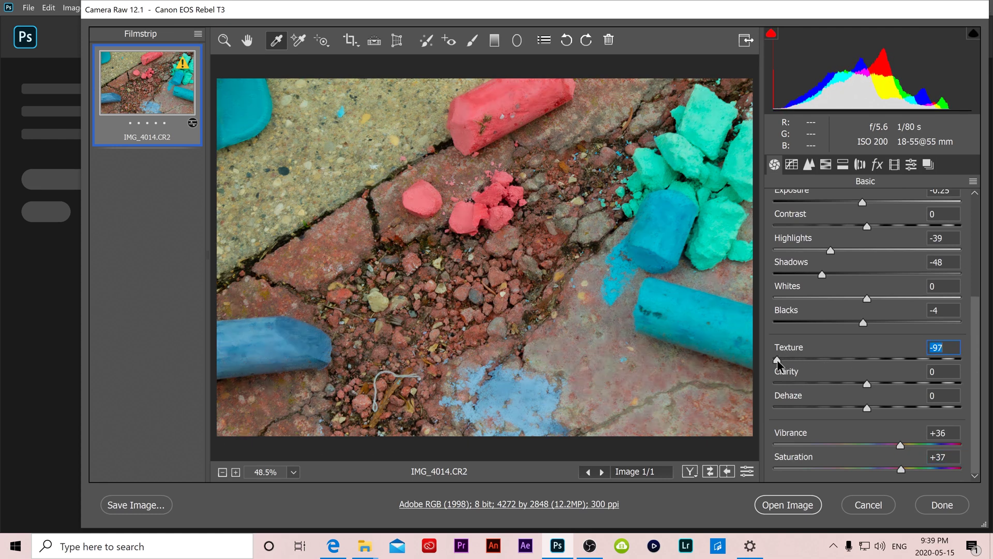
pyautogui.moveTo(780, 359); pyautogui.dragTo(961, 363)
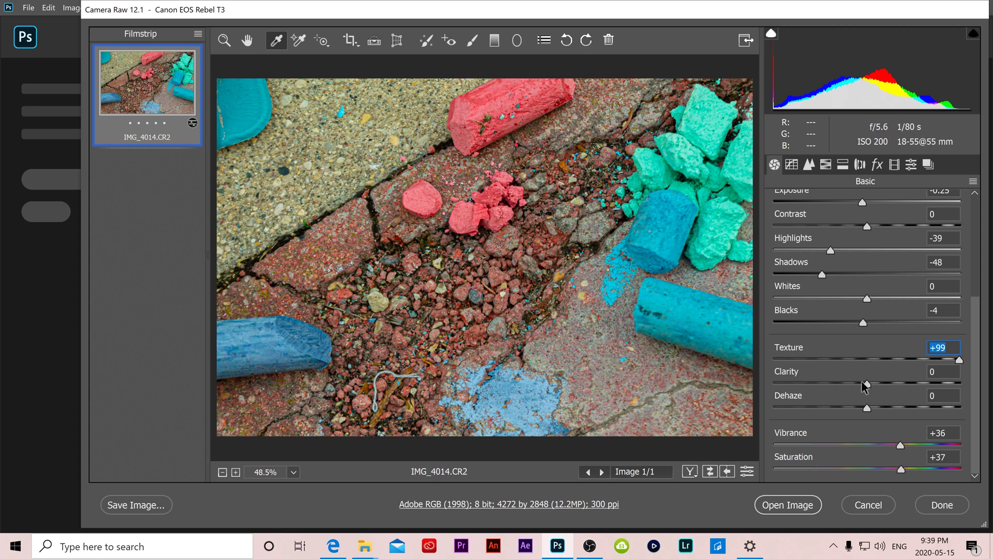
pyautogui.moveTo(866, 383); pyautogui.dragTo(970, 378)
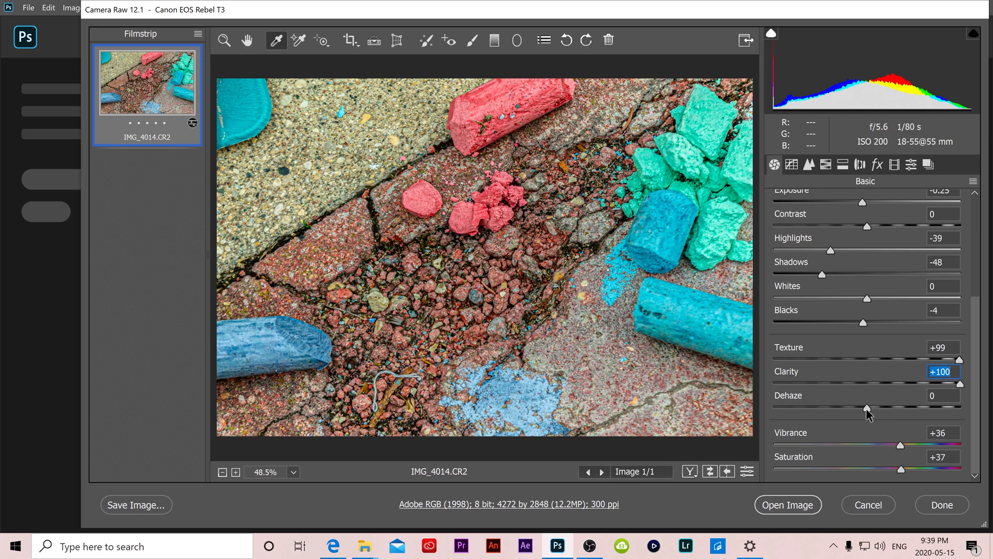
pyautogui.moveTo(867, 408); pyautogui.dragTo(968, 412)
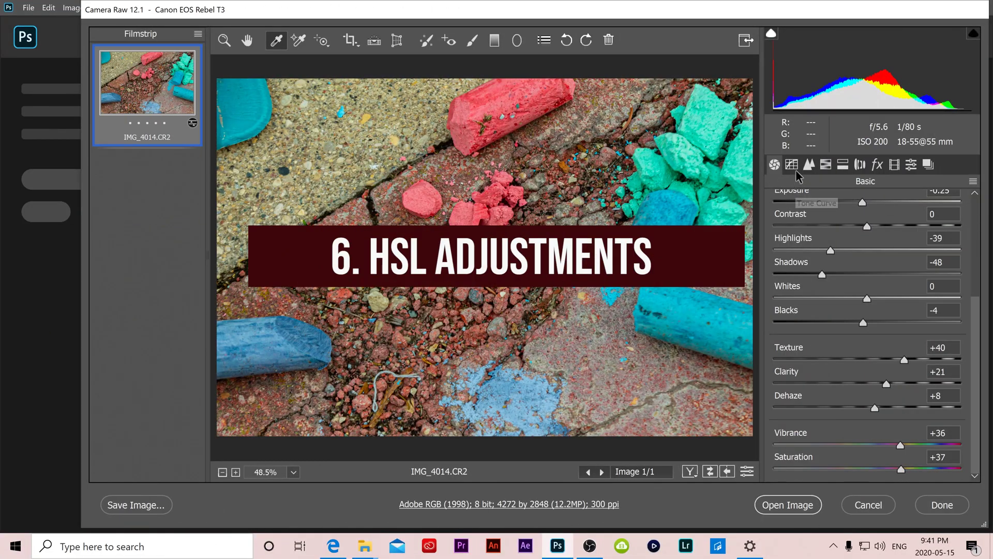
# In HSL, tweak the Blues, Magentas and Reds hue sliders
pyautogui.click(826, 164)
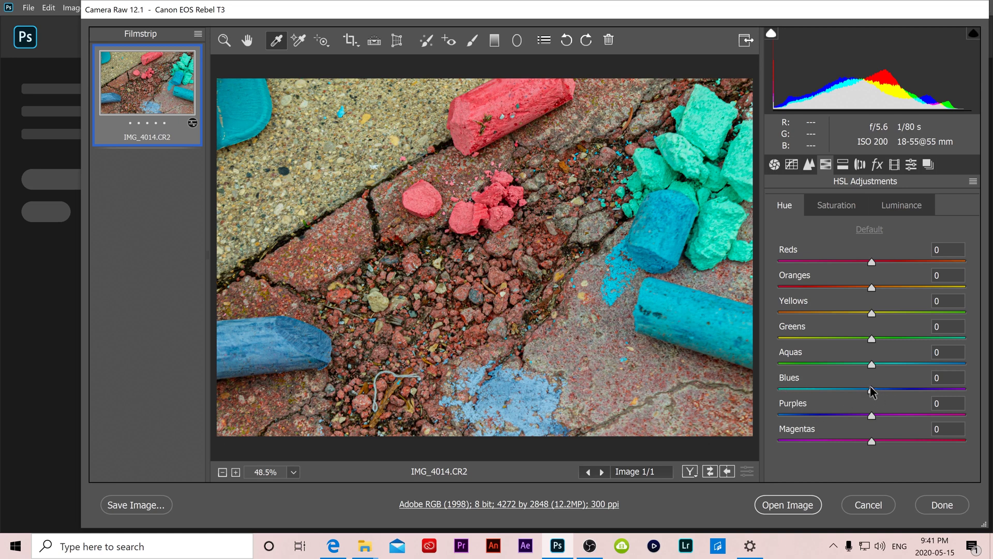
pyautogui.moveTo(872, 396)
pyautogui.mouseDown()
pyautogui.moveTo(986, 396)
pyautogui.moveTo(786, 389)
pyautogui.moveTo(930, 387)
pyautogui.moveTo(875, 395)
pyautogui.mouseUp()
pyautogui.moveTo(778, 356); pyautogui.dragTo(783, 356)
pyautogui.moveTo(867, 442)
pyautogui.mouseDown()
pyautogui.moveTo(886, 440)
pyautogui.moveTo(880, 448)
pyautogui.mouseUp()
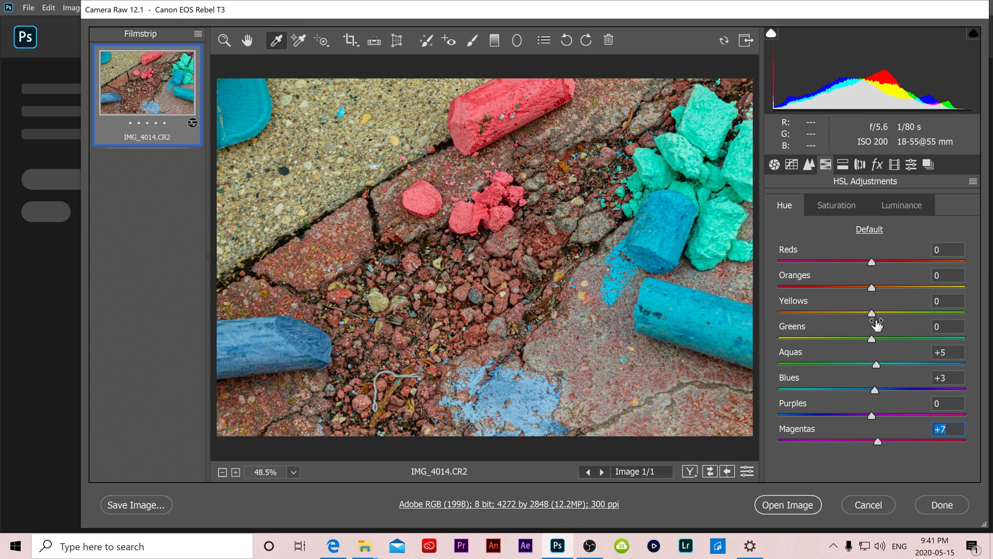
pyautogui.moveTo(872, 262)
pyautogui.mouseDown()
pyautogui.moveTo(959, 262)
pyautogui.moveTo(814, 280)
pyautogui.moveTo(965, 265)
pyautogui.moveTo(789, 265)
pyautogui.moveTo(870, 262)
pyautogui.mouseUp()
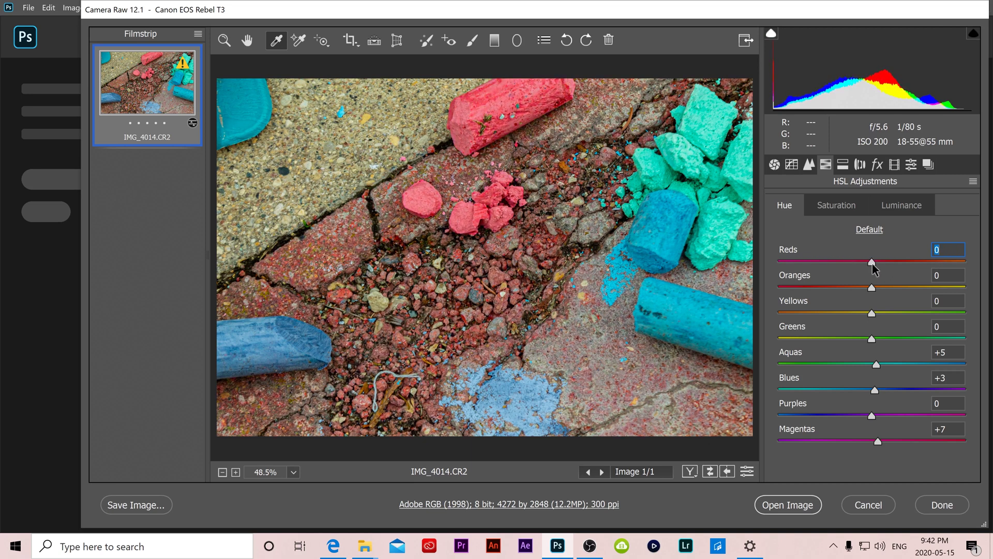
# Set HSL saturation to Reds +27, Oranges -8, Aquas +22, Blues +33 and brighten red luminance
pyautogui.click(834, 207)
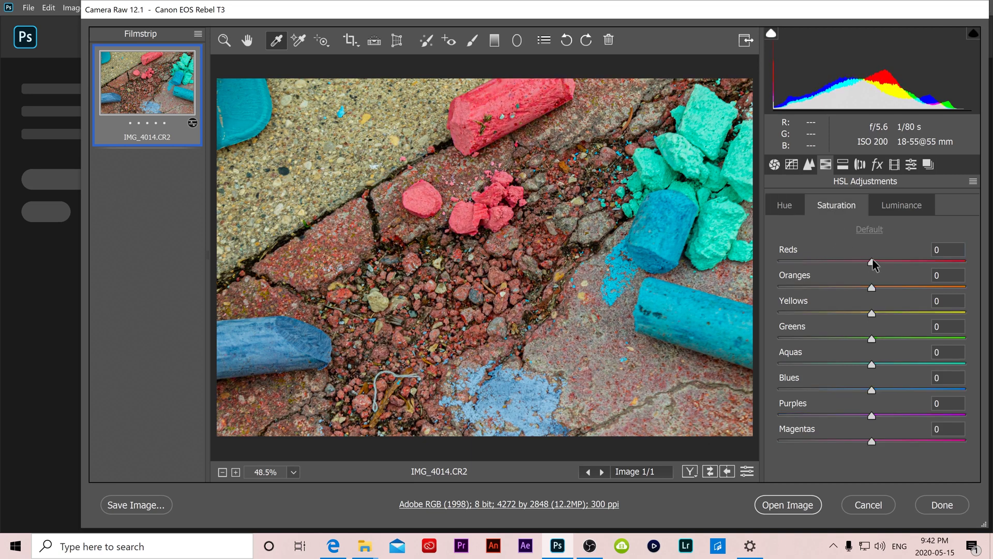
pyautogui.moveTo(872, 260); pyautogui.dragTo(782, 275)
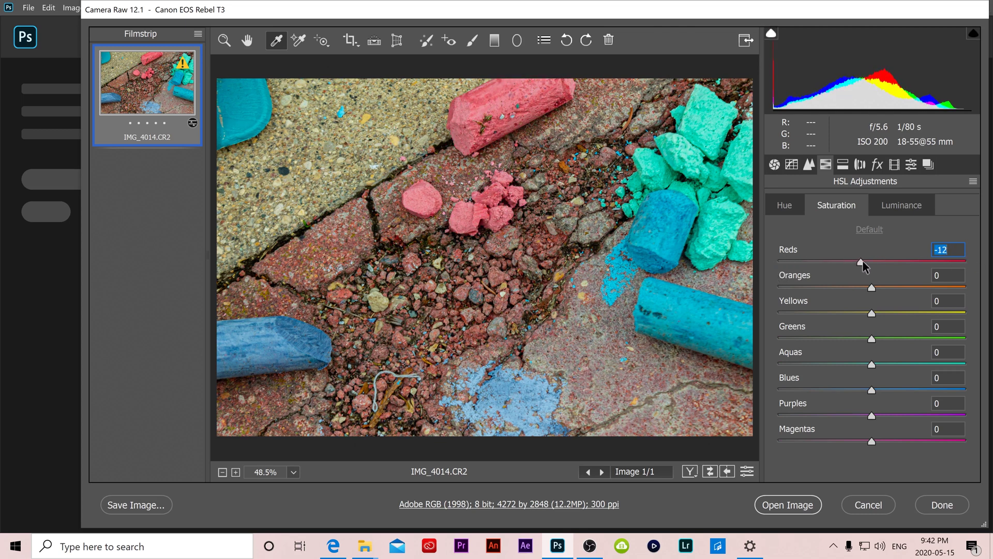
pyautogui.click(896, 203)
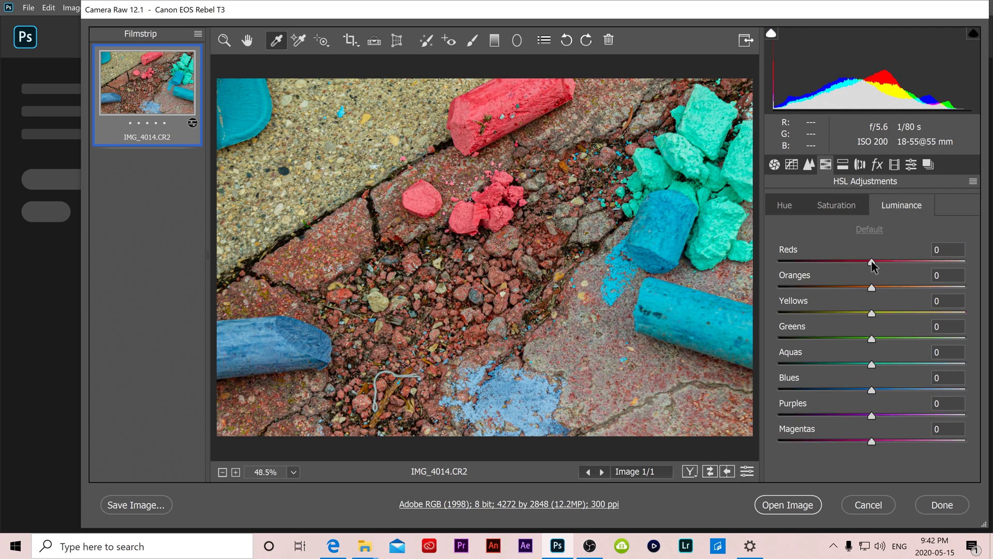
pyautogui.moveTo(872, 261); pyautogui.dragTo(794, 269)
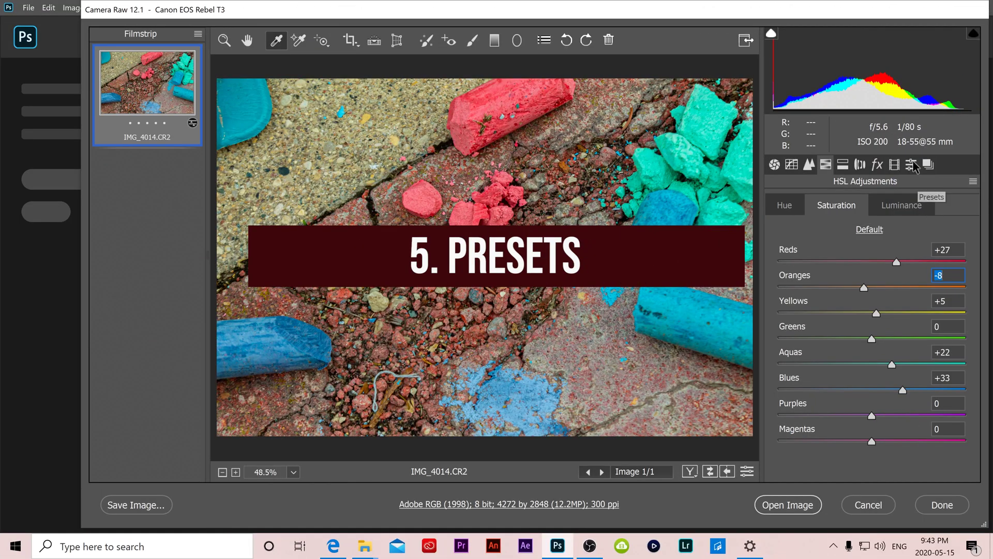
# Try Flat & Green, then apply the Turquoise & Red preset (Modern 06, Amount 150)
pyautogui.click(912, 165)
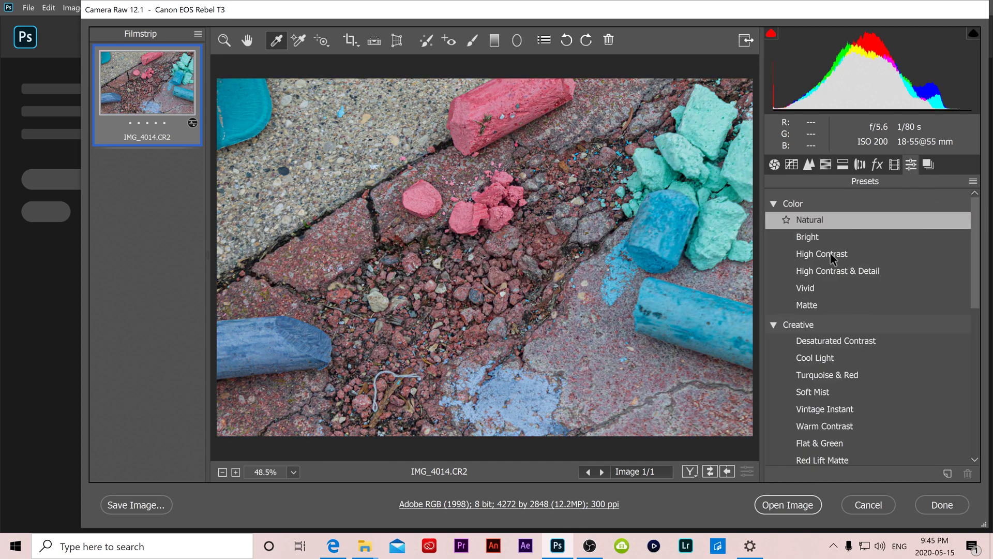
pyautogui.scroll(-2, 830, 252)
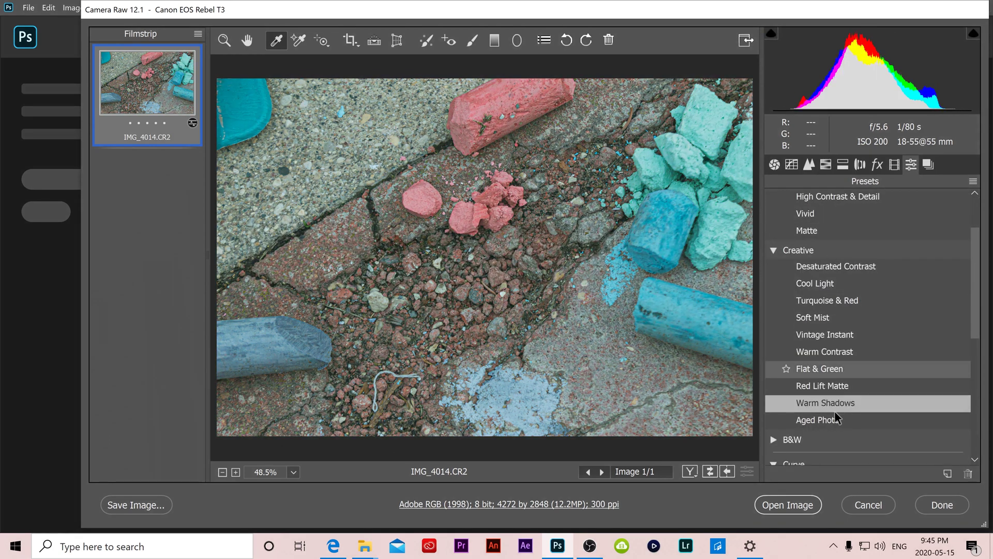
pyautogui.click(821, 367)
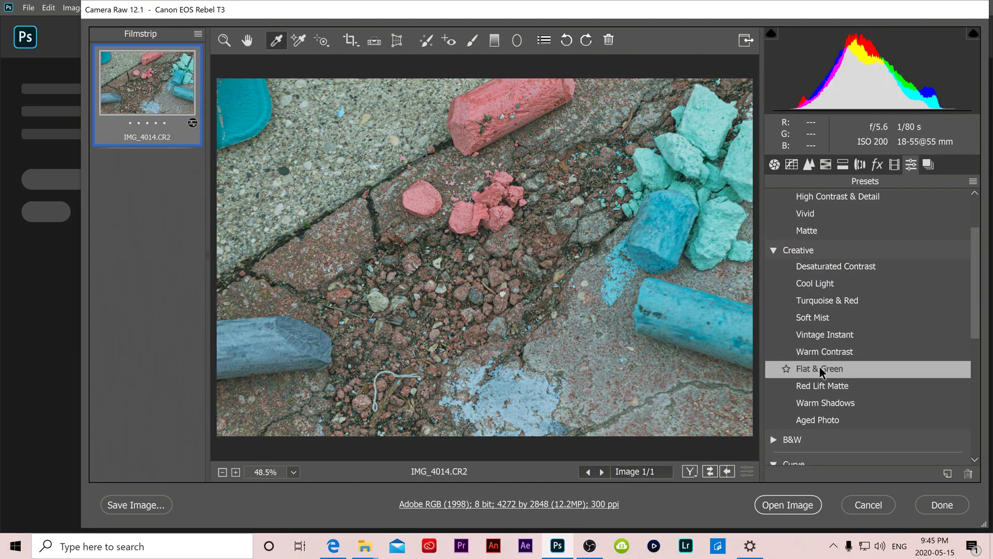
pyautogui.click(819, 299)
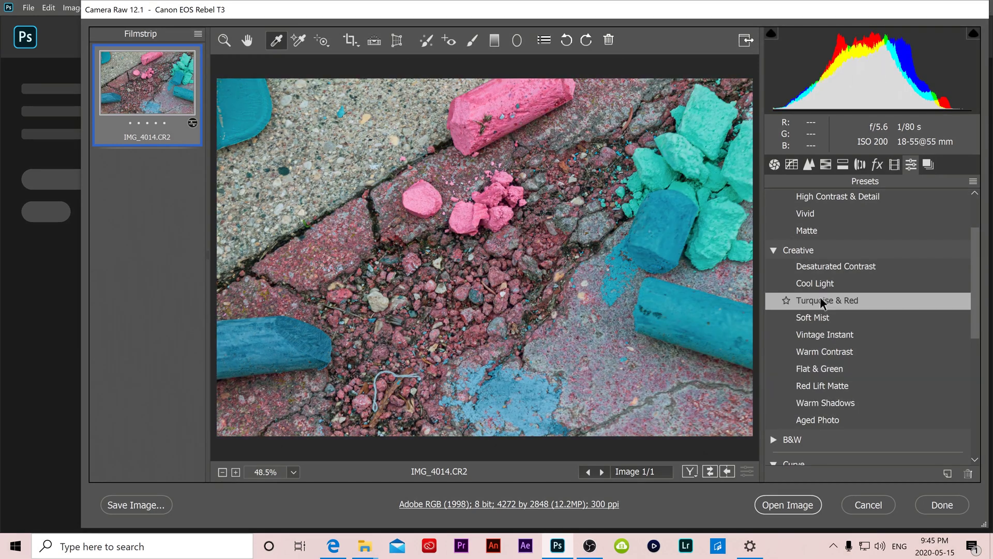
pyautogui.click(775, 165)
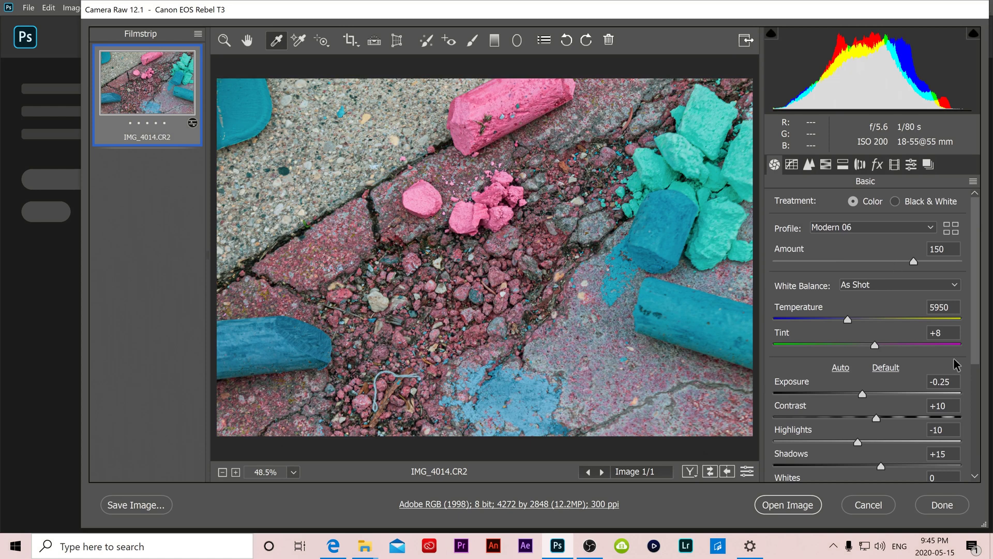
# Lower Highlights to -14, preview brighter and darker Exposure, then reset Exposure to 0.00
pyautogui.scroll(-3, 978, 290)
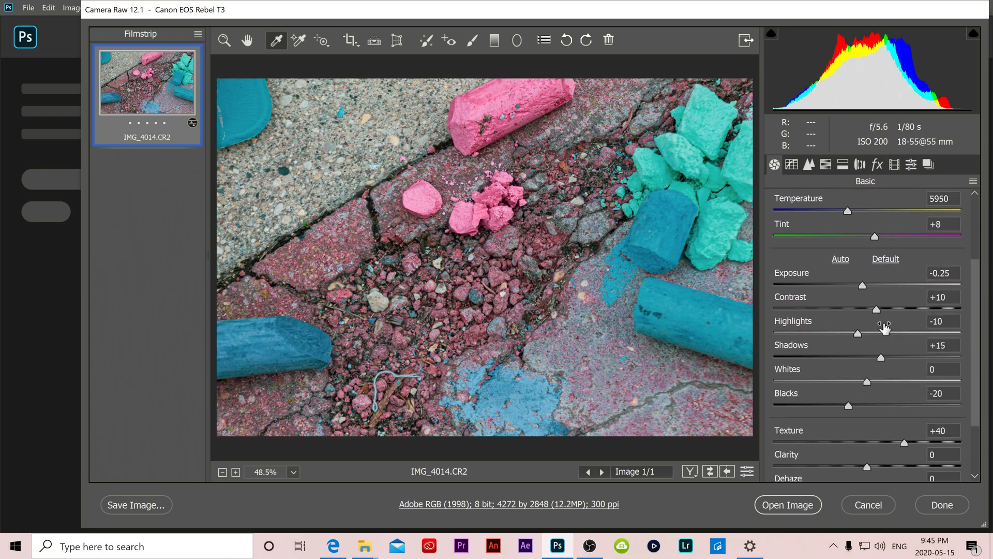
pyautogui.moveTo(859, 337)
pyautogui.mouseDown()
pyautogui.moveTo(957, 335)
pyautogui.moveTo(855, 339)
pyautogui.mouseUp()
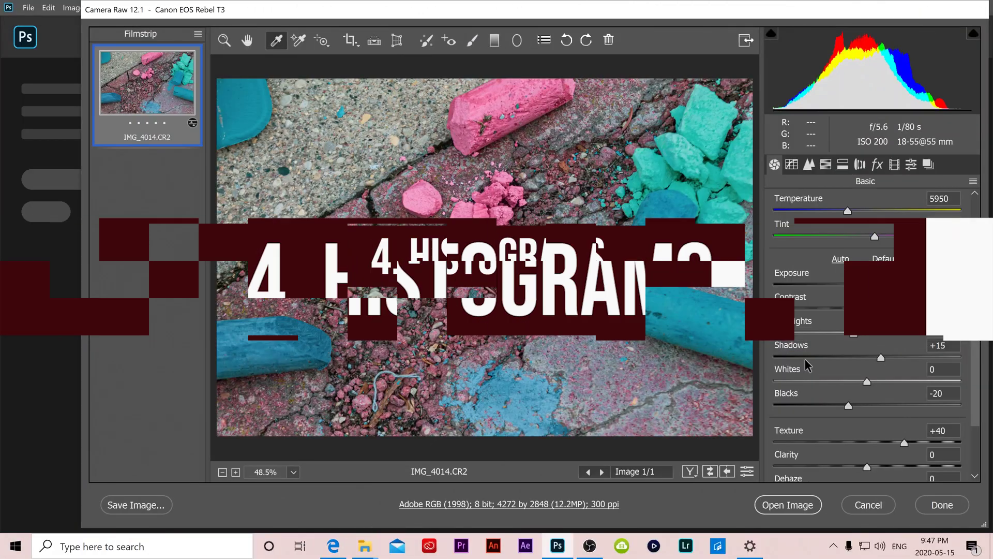
pyautogui.moveTo(882, 29)
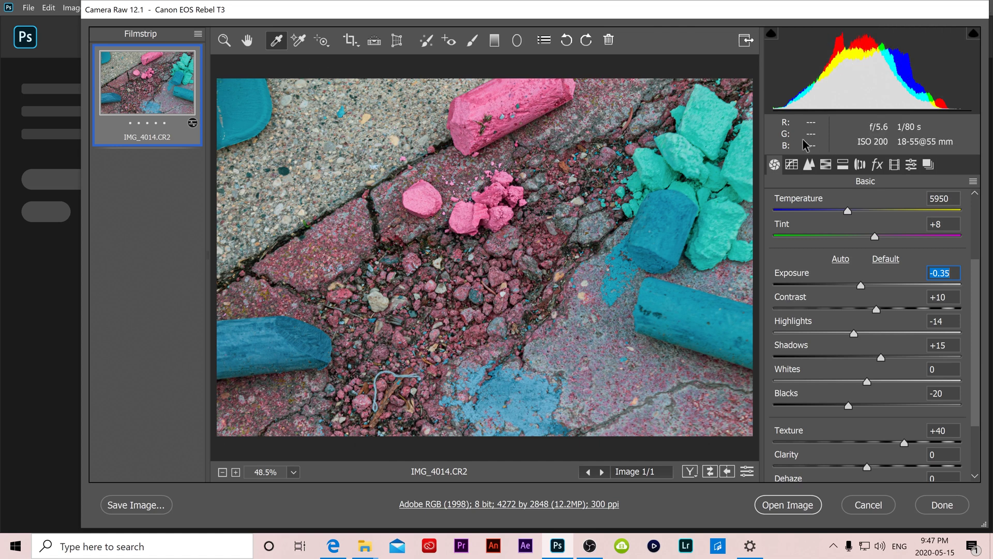
pyautogui.moveTo(861, 287); pyautogui.dragTo(902, 293)
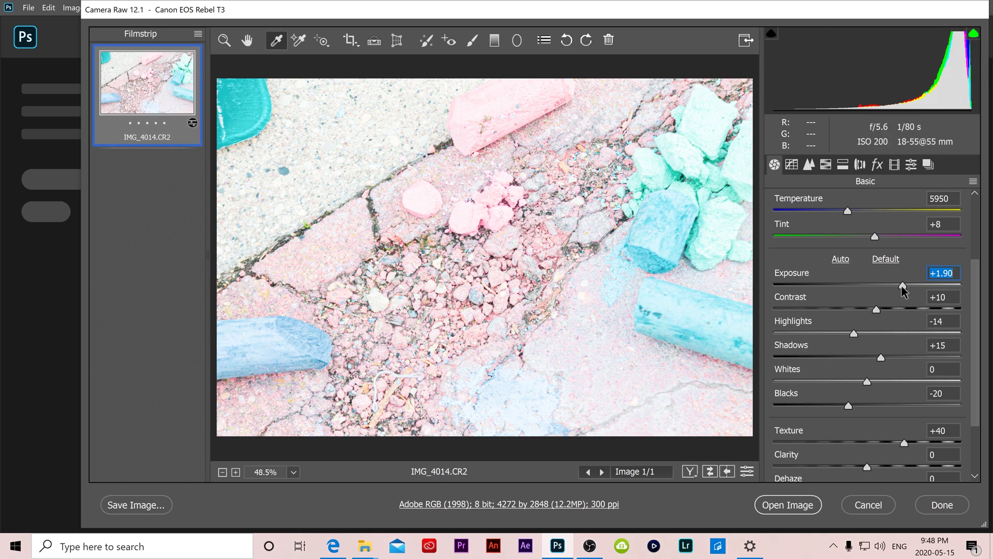
pyautogui.moveTo(903, 289); pyautogui.dragTo(851, 288)
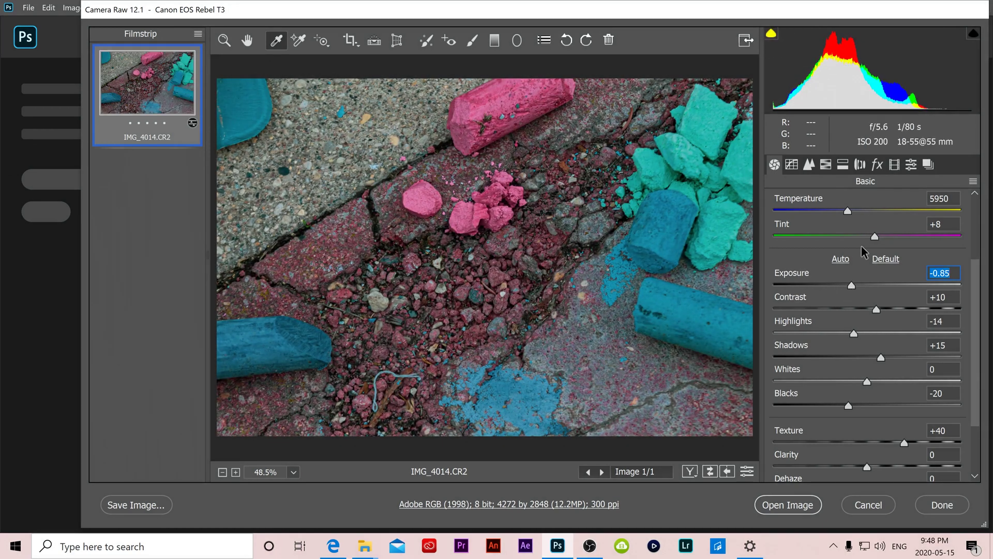
pyautogui.doubleClick(851, 285)
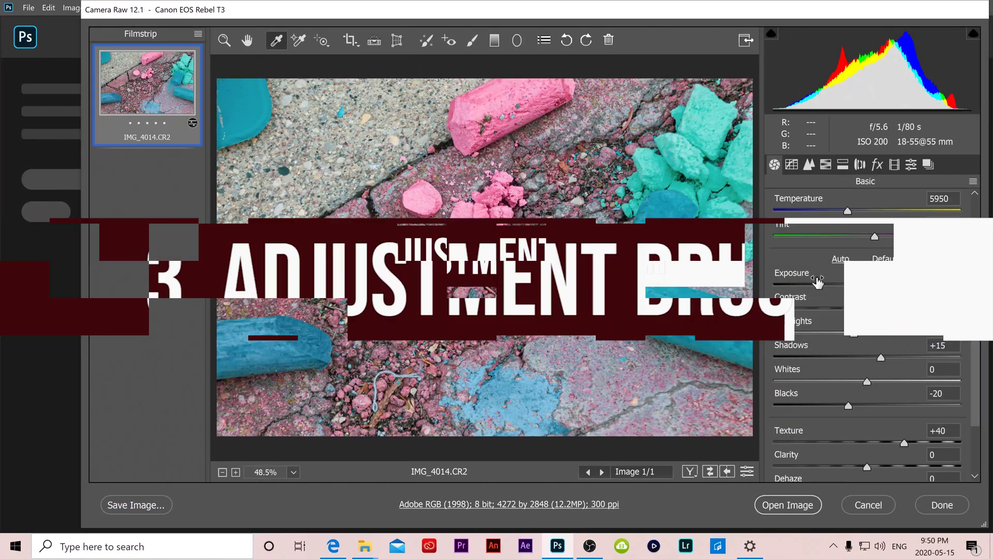
pyautogui.click(471, 41)
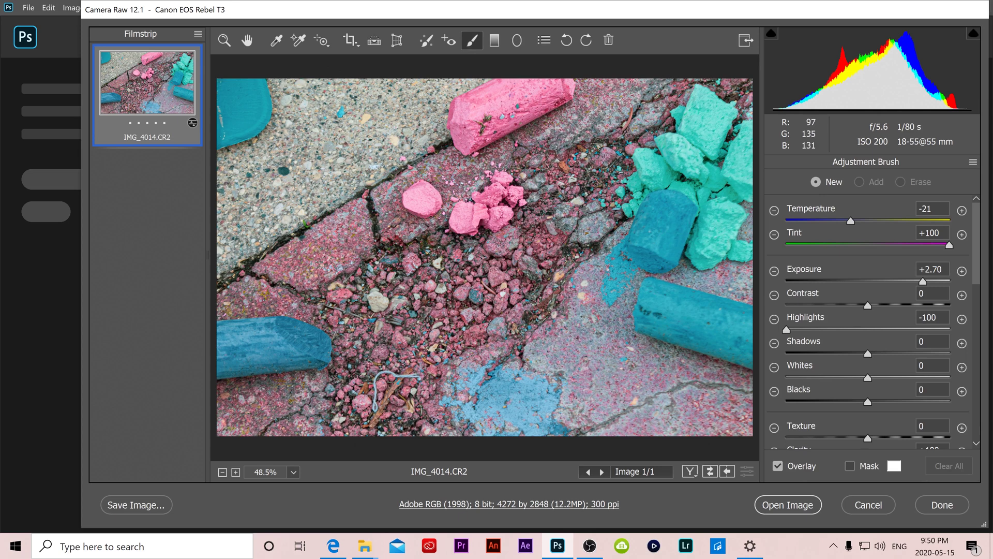
# Set Basic Exposure to -0.40 and the Adjustment Brush to Size 9, Feather 89
pyautogui.click(224, 40)
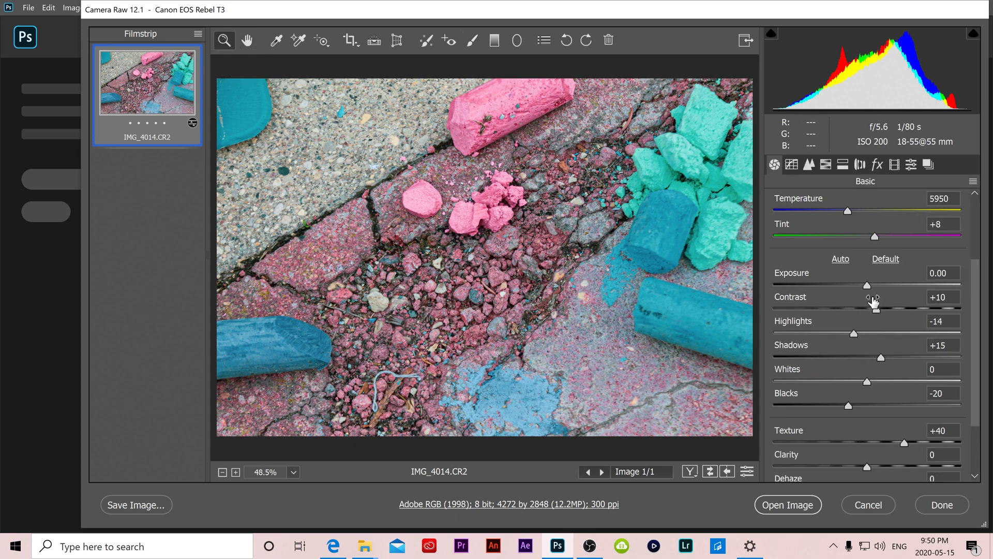
pyautogui.moveTo(867, 285)
pyautogui.mouseDown()
pyautogui.moveTo(949, 288)
pyautogui.moveTo(802, 292)
pyautogui.moveTo(917, 287)
pyautogui.moveTo(809, 292)
pyautogui.moveTo(860, 287)
pyautogui.mouseUp()
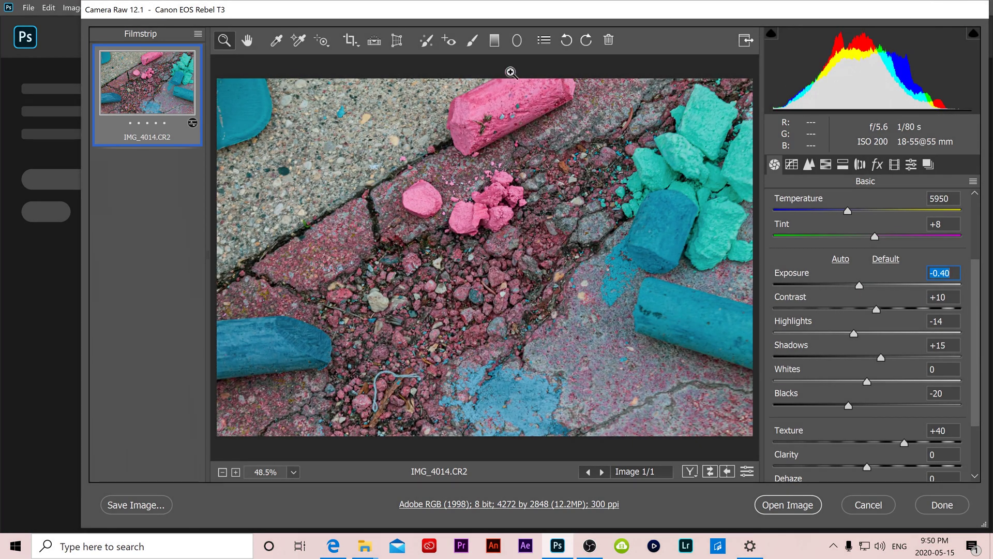
pyautogui.click(472, 42)
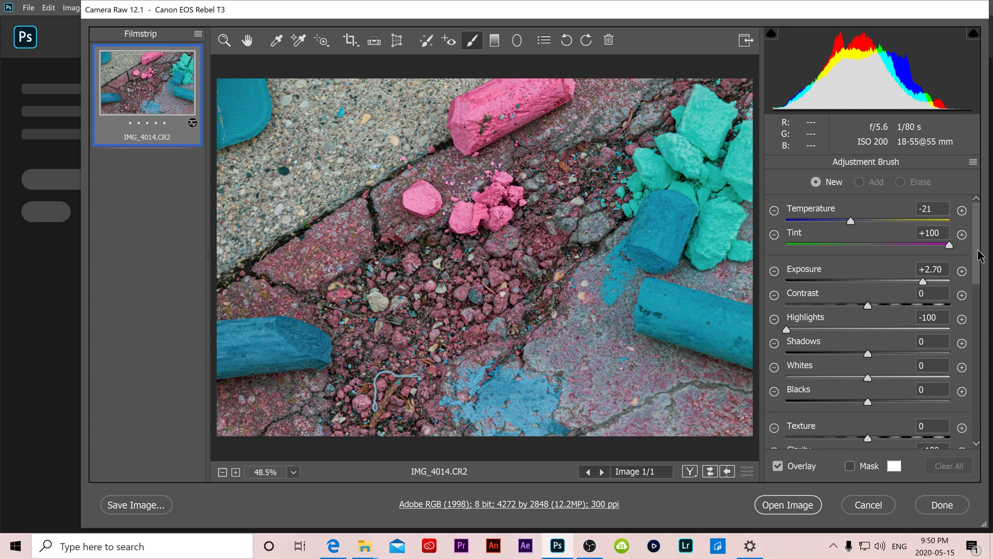
pyautogui.moveTo(981, 255)
pyautogui.mouseDown()
pyautogui.moveTo(982, 386)
pyautogui.moveTo(984, 362)
pyautogui.mouseUp()
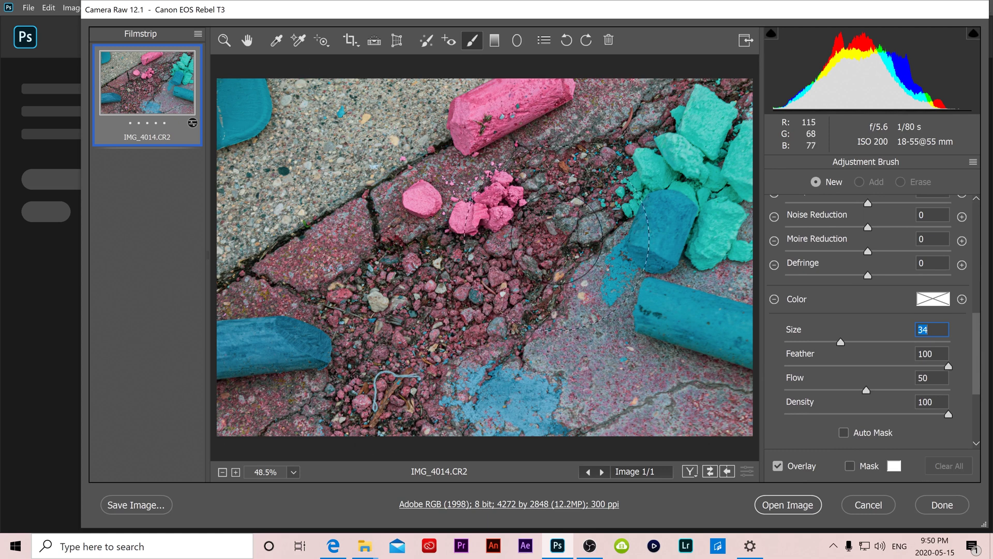
pyautogui.moveTo(802, 344); pyautogui.dragTo(799, 343)
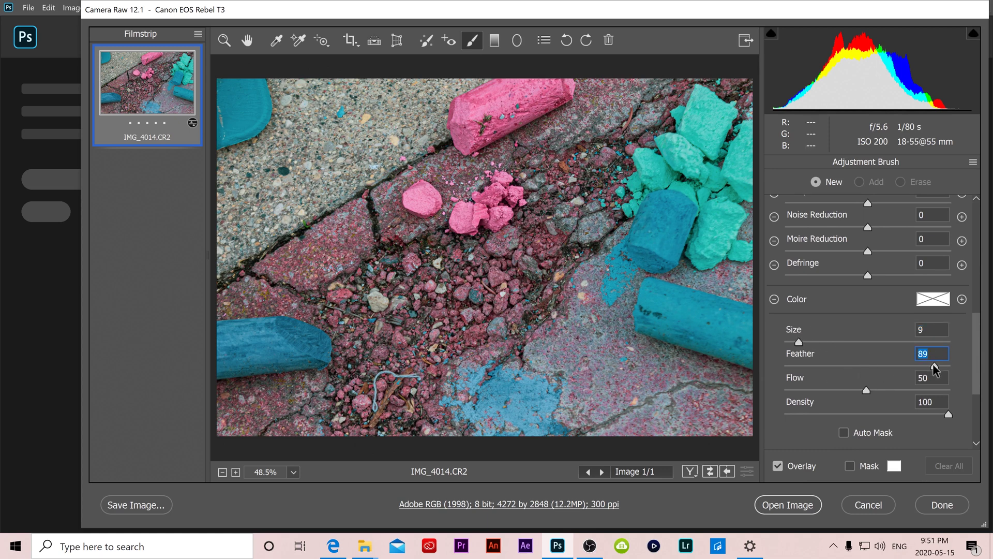
# Paint the brush effect over the chalk marks, the crack strip and the pebble pile
pyautogui.moveTo(788, 369); pyautogui.dragTo(833, 369)
pyautogui.moveTo(651, 247)
pyautogui.mouseDown()
pyautogui.moveTo(669, 212)
pyautogui.moveTo(647, 228)
pyautogui.moveTo(660, 256)
pyautogui.mouseUp()
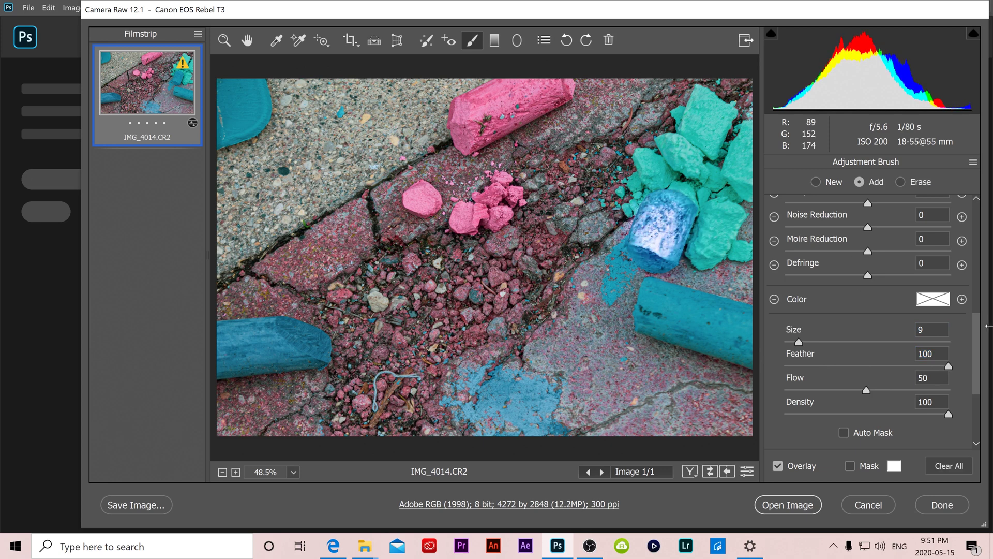
pyautogui.moveTo(977, 360); pyautogui.dragTo(985, 218)
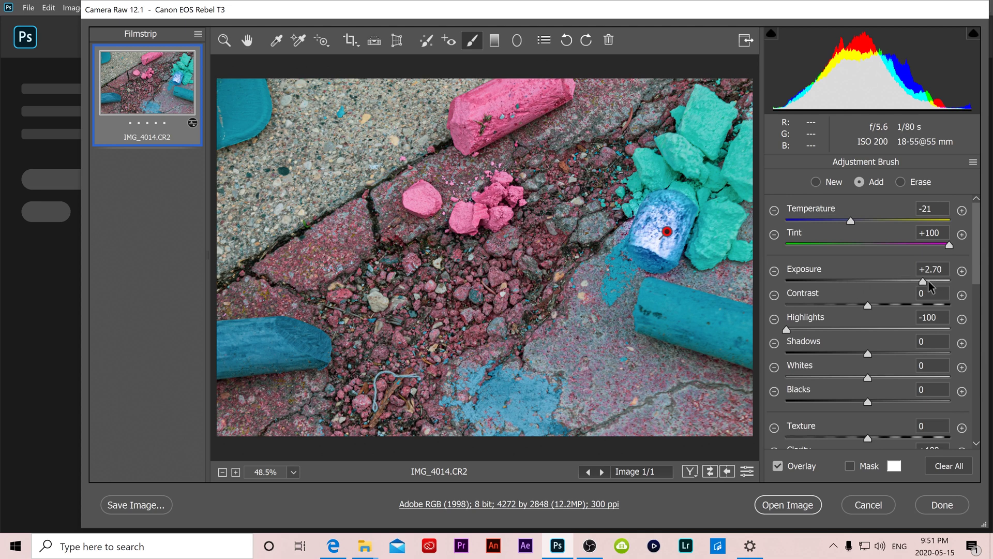
pyautogui.moveTo(421, 198); pyautogui.dragTo(419, 201)
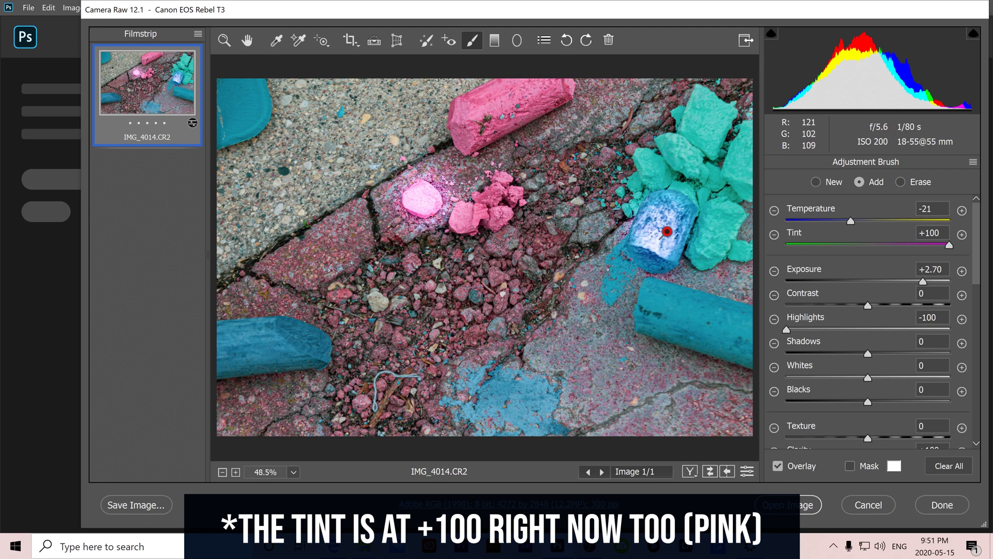
pyautogui.moveTo(243, 290)
pyautogui.mouseDown()
pyautogui.moveTo(362, 233)
pyautogui.moveTo(411, 192)
pyautogui.moveTo(424, 196)
pyautogui.moveTo(631, 90)
pyautogui.mouseUp()
pyautogui.moveTo(333, 273)
pyautogui.mouseDown()
pyautogui.moveTo(393, 424)
pyautogui.moveTo(414, 274)
pyautogui.moveTo(450, 284)
pyautogui.moveTo(507, 269)
pyautogui.moveTo(569, 213)
pyautogui.moveTo(543, 263)
pyautogui.moveTo(652, 98)
pyautogui.moveTo(673, 110)
pyautogui.moveTo(640, 159)
pyautogui.moveTo(559, 207)
pyautogui.mouseUp()
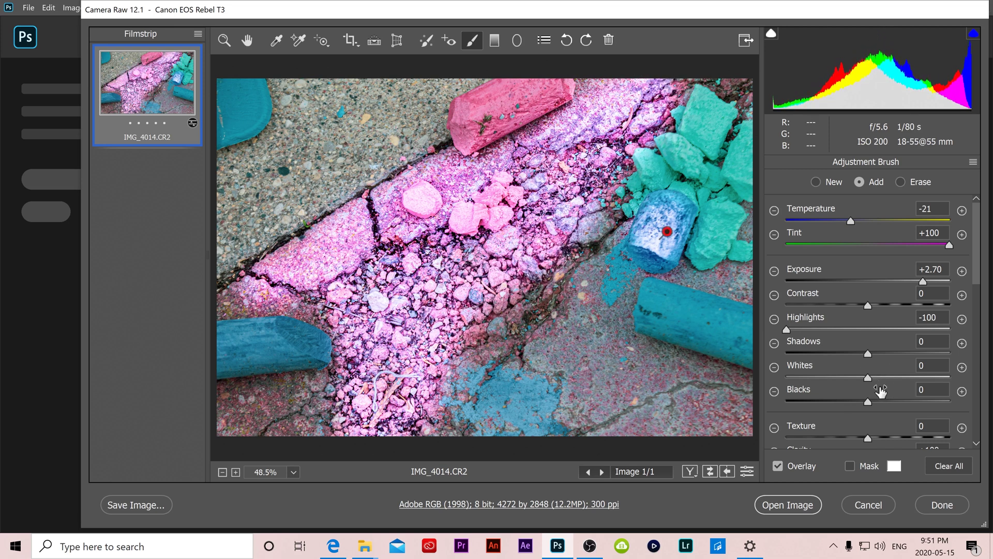
# Set the brush to Clarity +34, Dehaze +77, Blacks +35 and compare before/after
pyautogui.moveTo(980, 241); pyautogui.dragTo(975, 296)
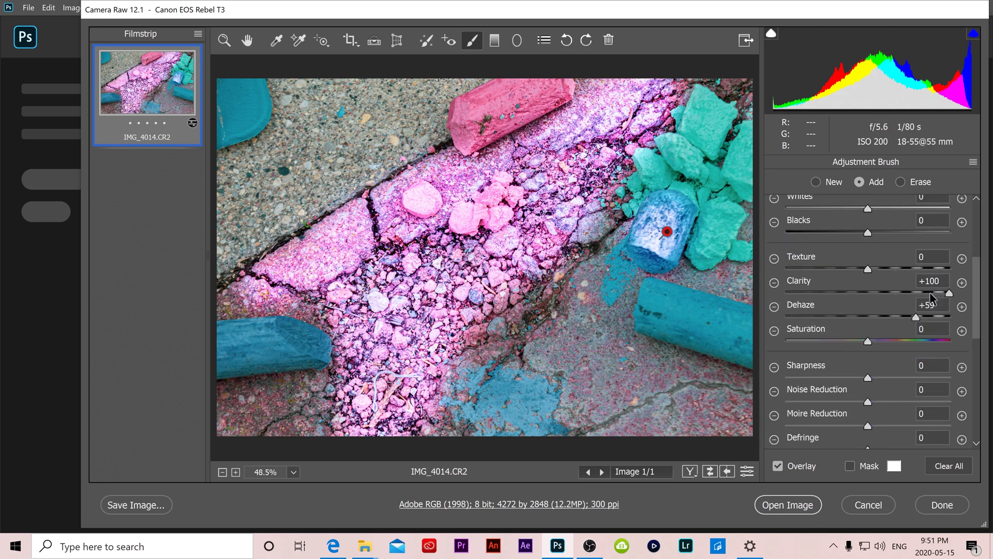
pyautogui.moveTo(950, 293)
pyautogui.mouseDown()
pyautogui.moveTo(790, 303)
pyautogui.moveTo(978, 302)
pyautogui.moveTo(761, 313)
pyautogui.moveTo(965, 313)
pyautogui.moveTo(792, 306)
pyautogui.mouseUp()
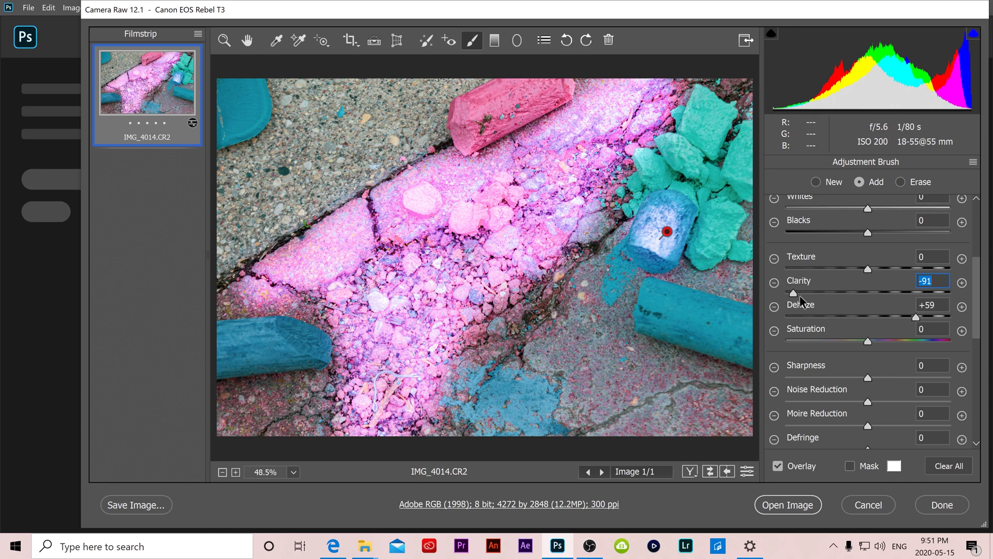
pyautogui.moveTo(917, 315)
pyautogui.mouseDown()
pyautogui.moveTo(813, 321)
pyautogui.moveTo(931, 316)
pyautogui.mouseUp()
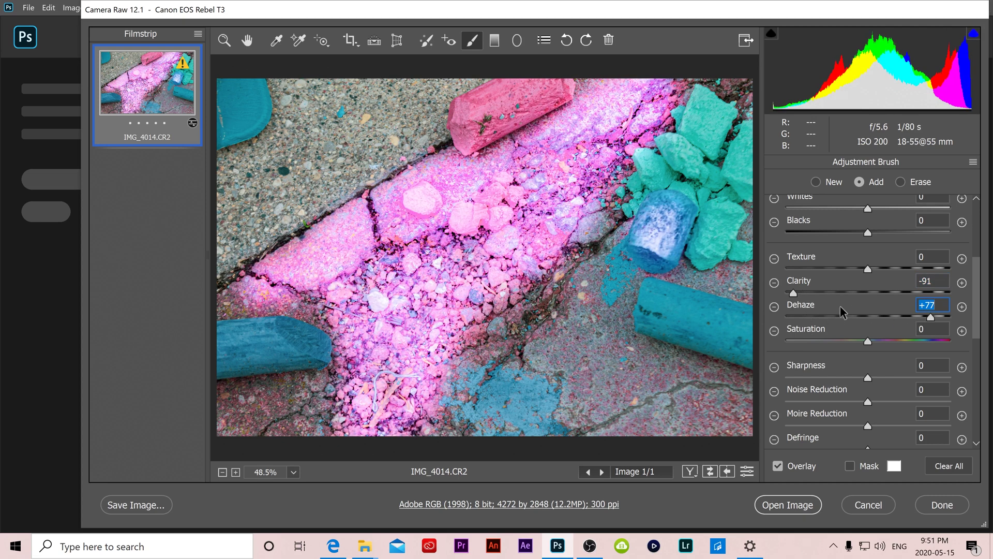
pyautogui.moveTo(793, 292); pyautogui.dragTo(895, 293)
pyautogui.moveTo(868, 232); pyautogui.dragTo(901, 234)
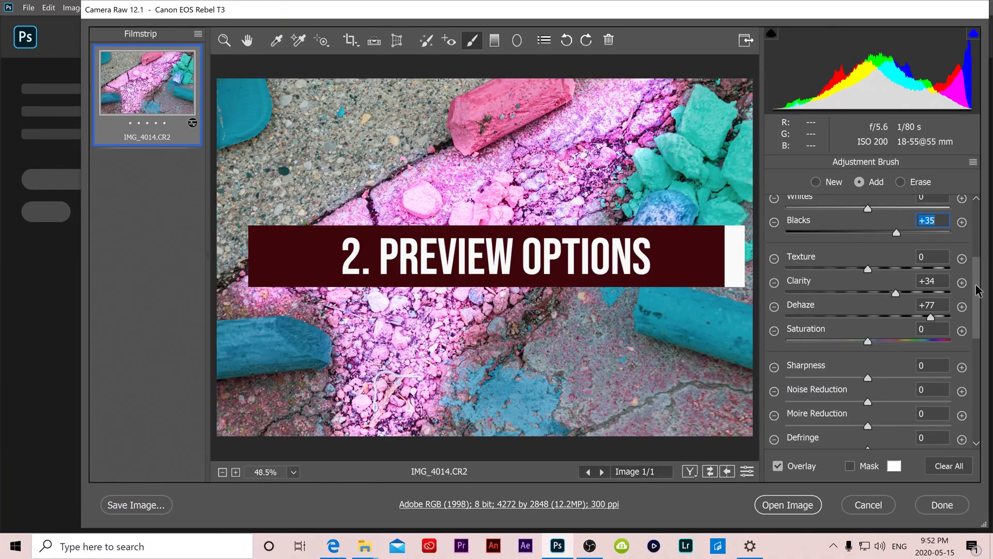
pyautogui.click(689, 472)
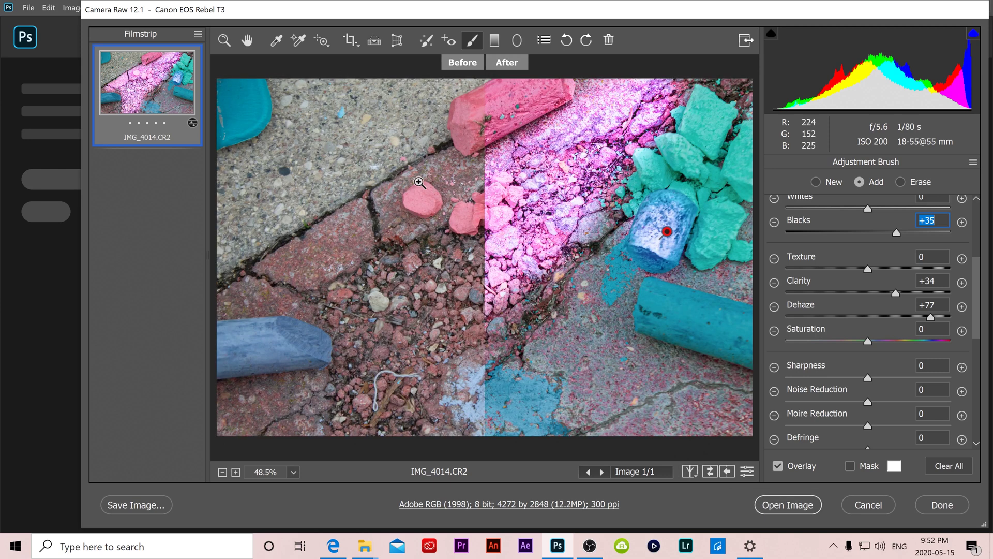
# Cycle through the split, top/bottom and single Before/After preview layouts
pyautogui.click(690, 472)
pyautogui.click(690, 472)
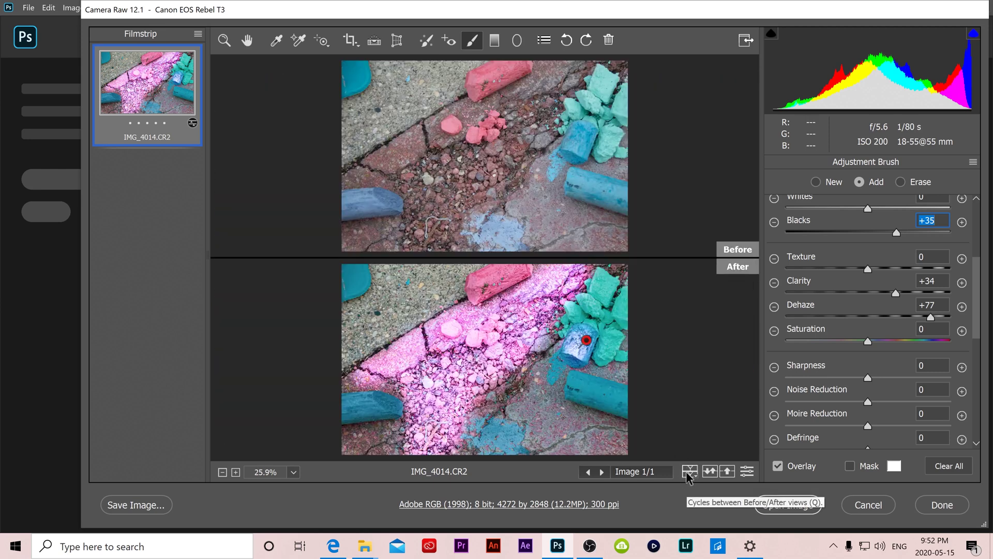
pyautogui.click(689, 472)
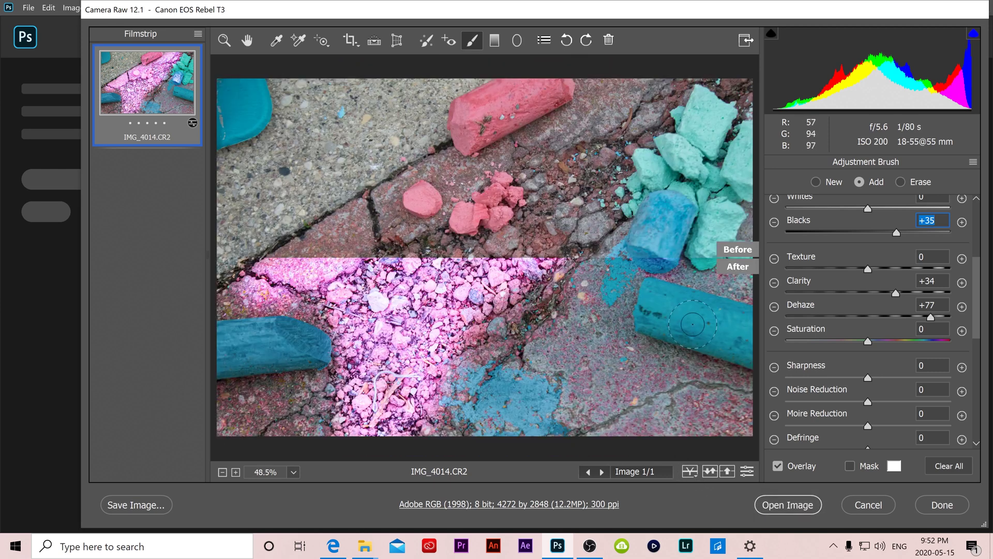
pyautogui.click(690, 472)
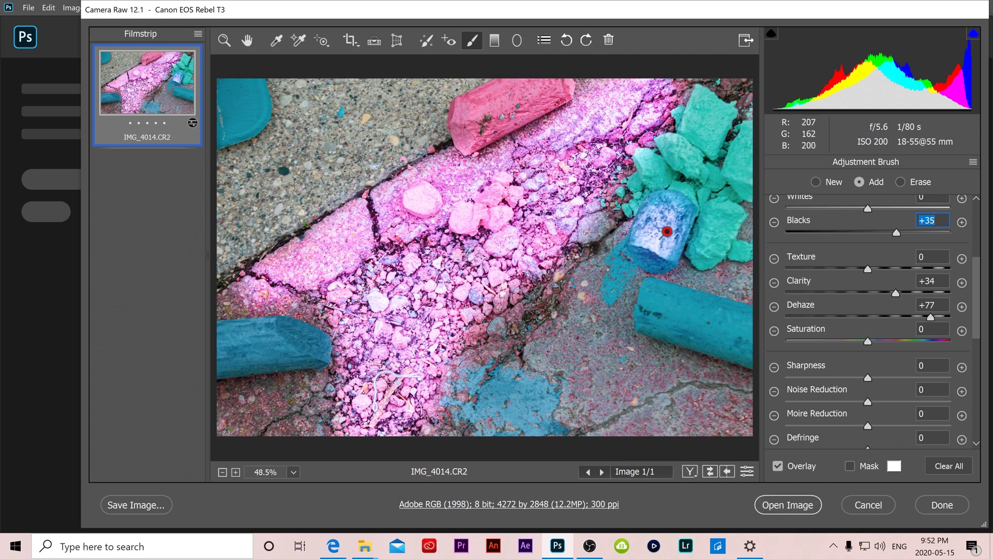
# Show Before and After side by side, swap settings and back, then hide the brush adjustments
pyautogui.click(710, 472)
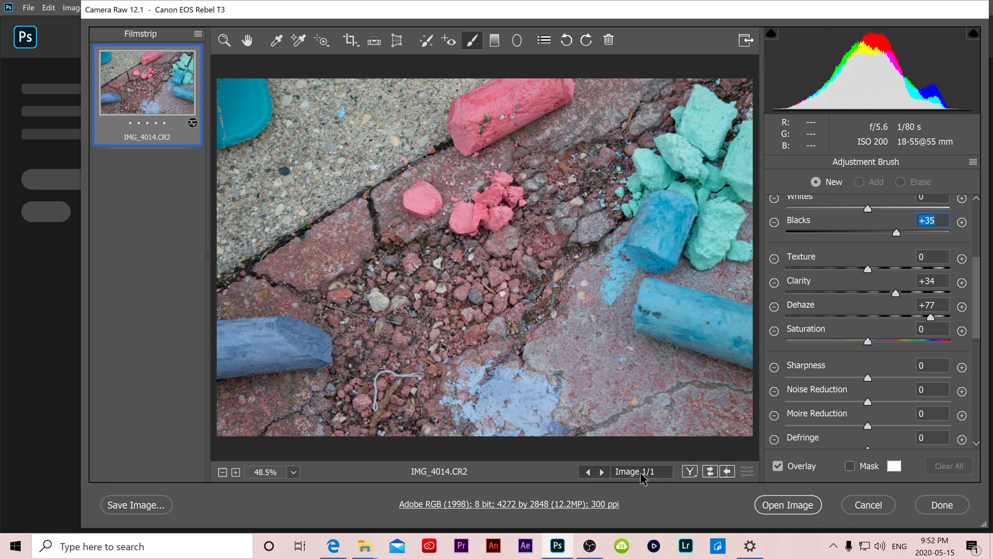
pyautogui.click(693, 472)
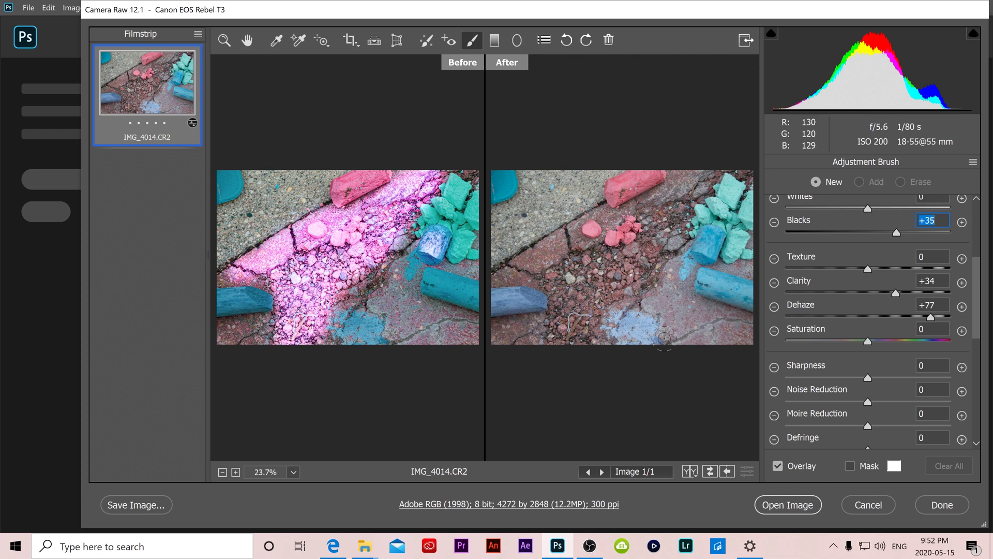
pyautogui.click(710, 472)
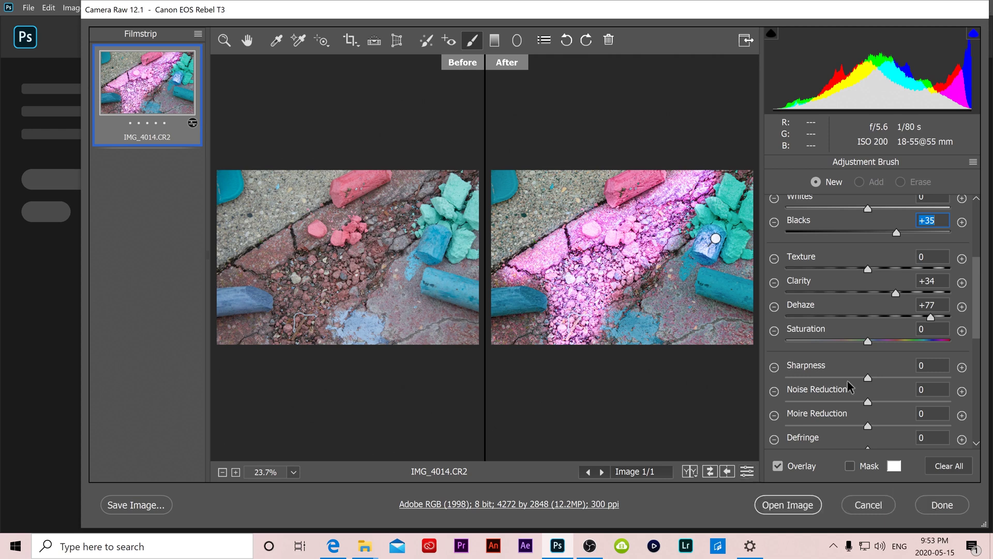
pyautogui.click(747, 472)
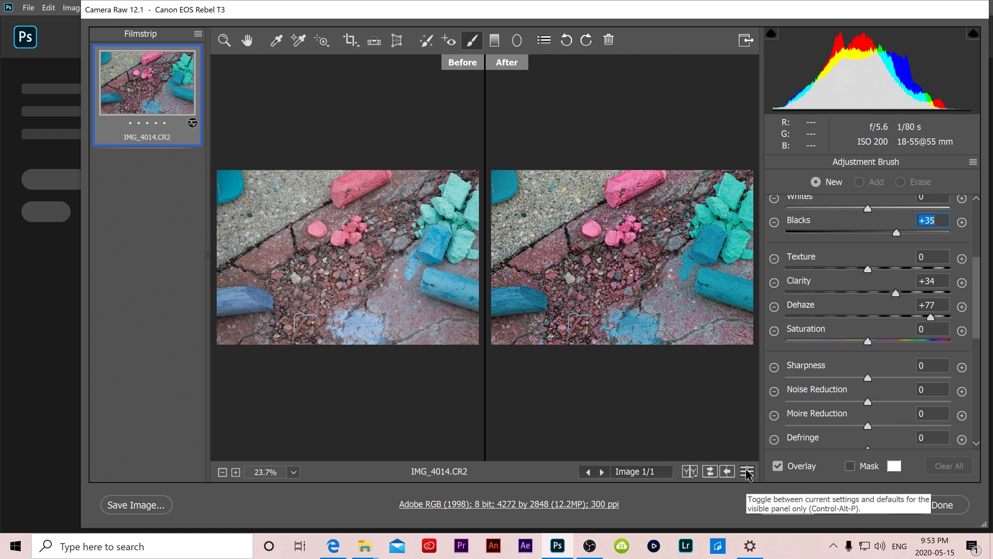
# Restore the brush adjustments and return to the Basic settings
pyautogui.scroll(5, 977, 308)
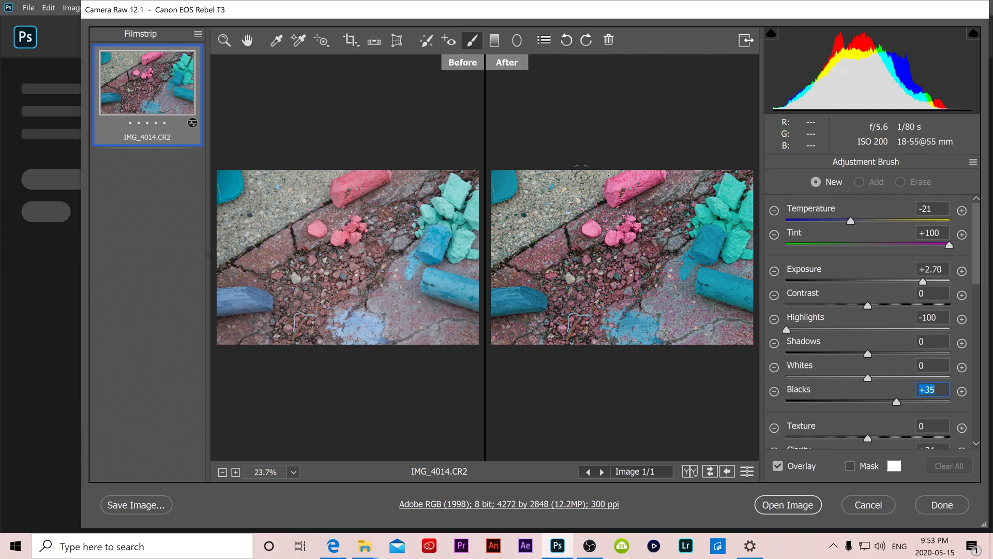
pyautogui.click(747, 472)
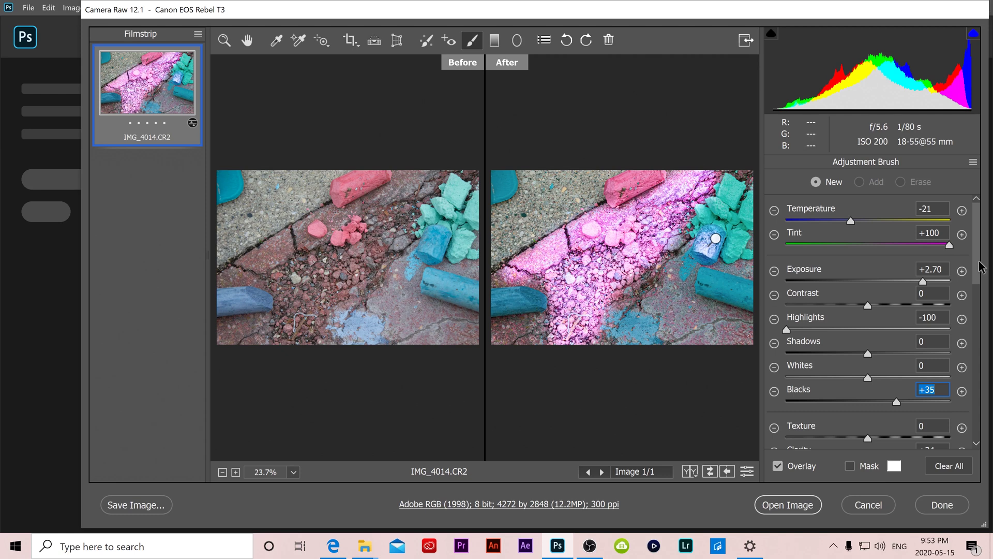
pyautogui.click(223, 40)
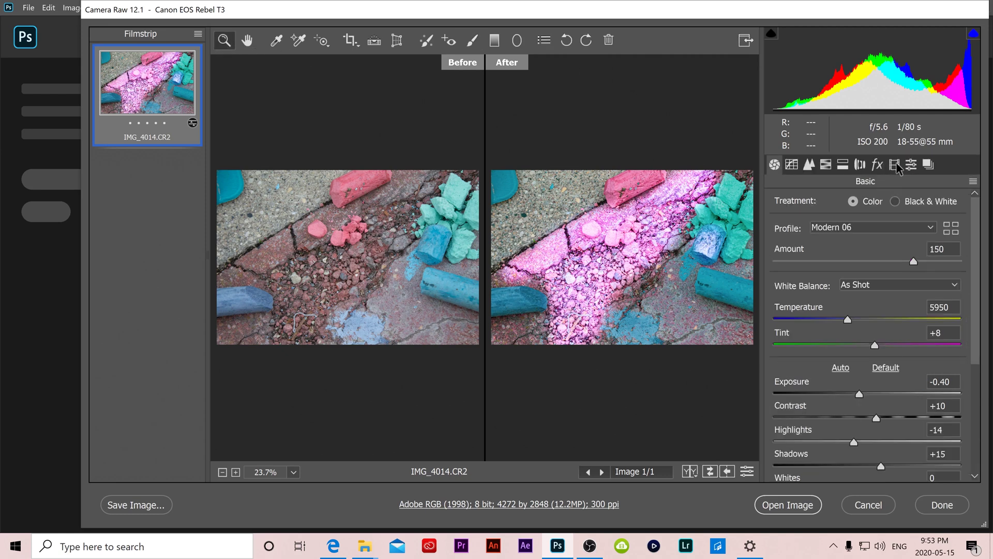
# Desaturate HSL Reds to -100 and Yellows to -53, toggling the change to compare
pyautogui.click(827, 165)
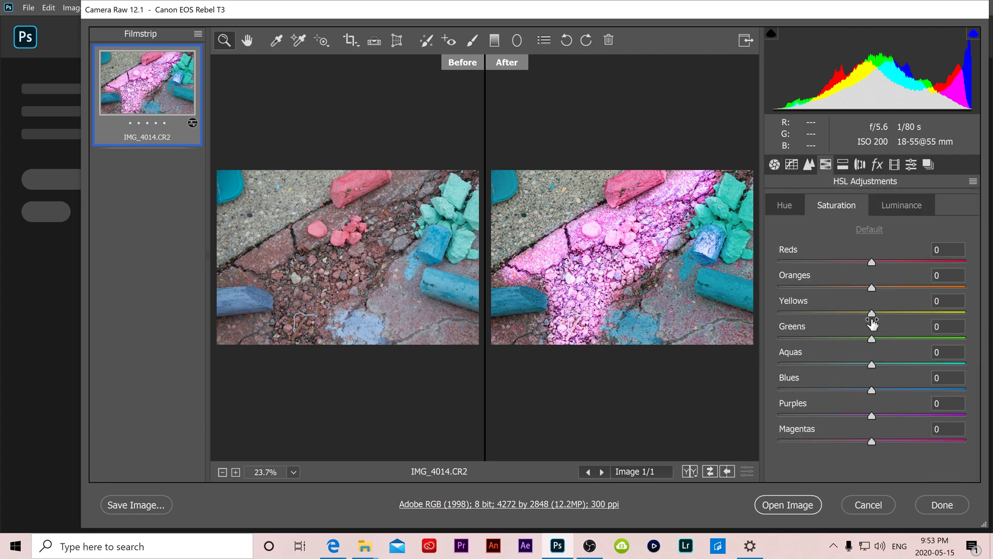
pyautogui.moveTo(873, 315); pyautogui.dragTo(823, 313)
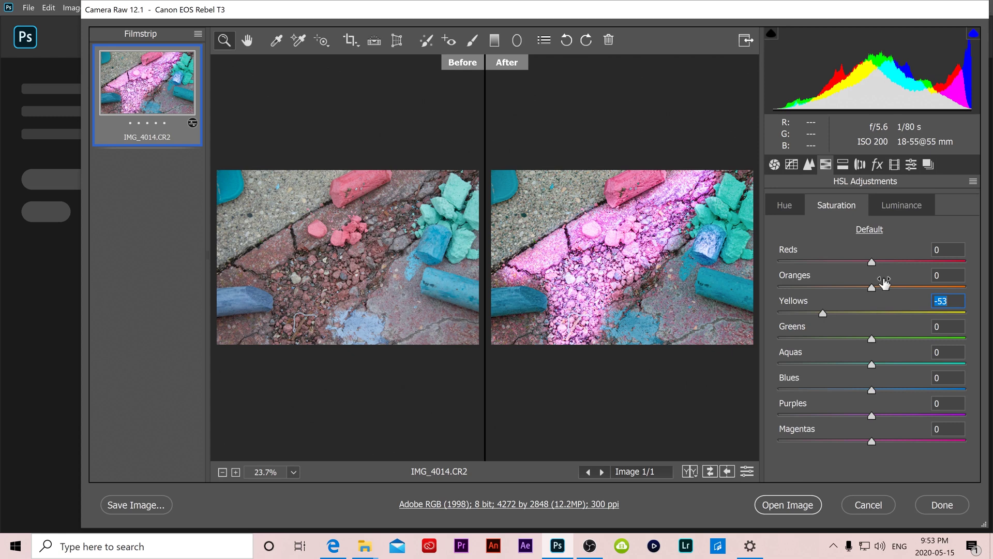
pyautogui.moveTo(873, 261); pyautogui.dragTo(779, 261)
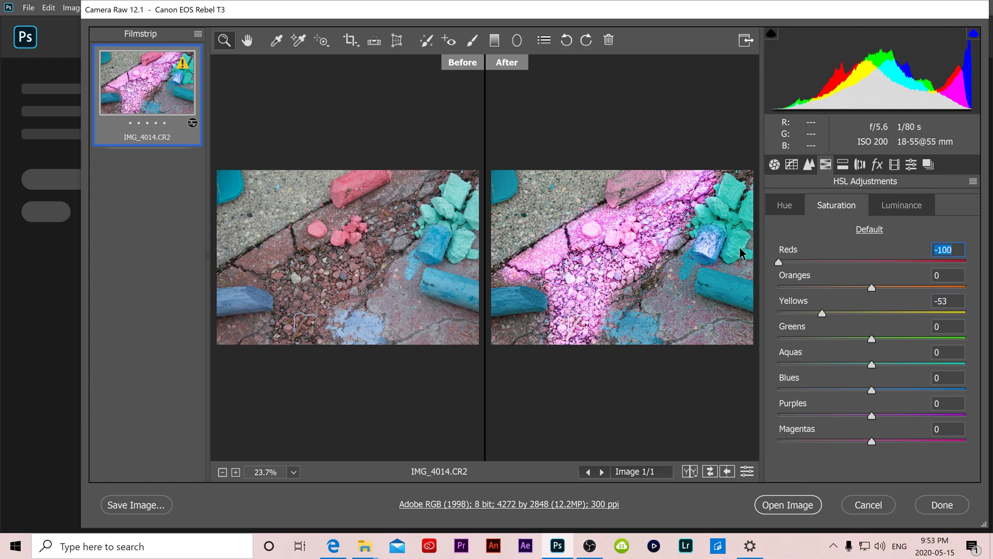
pyautogui.click(747, 472)
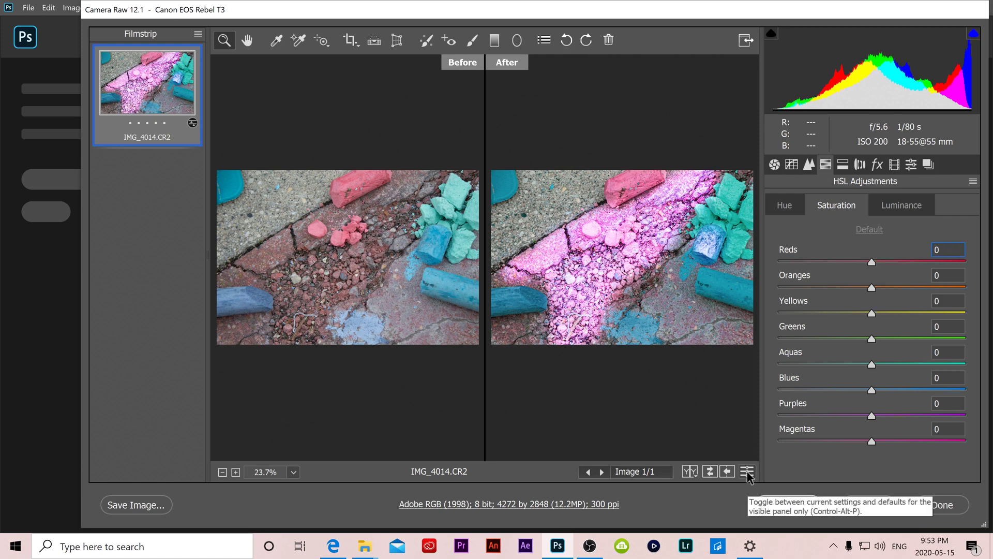
pyautogui.click(748, 472)
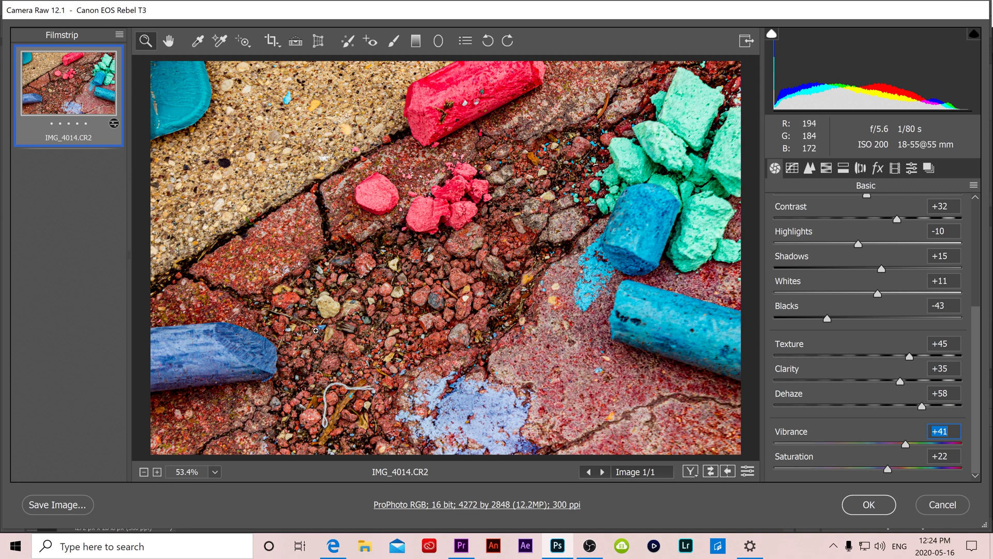
# In Save Options, keep the same folder and name the file 'chalk'
pyautogui.click(55, 506)
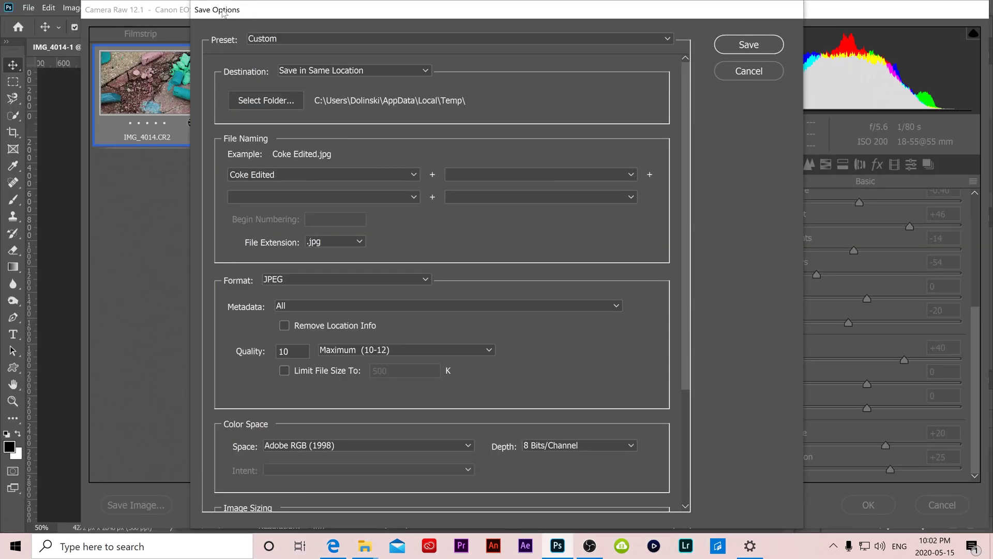
pyautogui.click(260, 100)
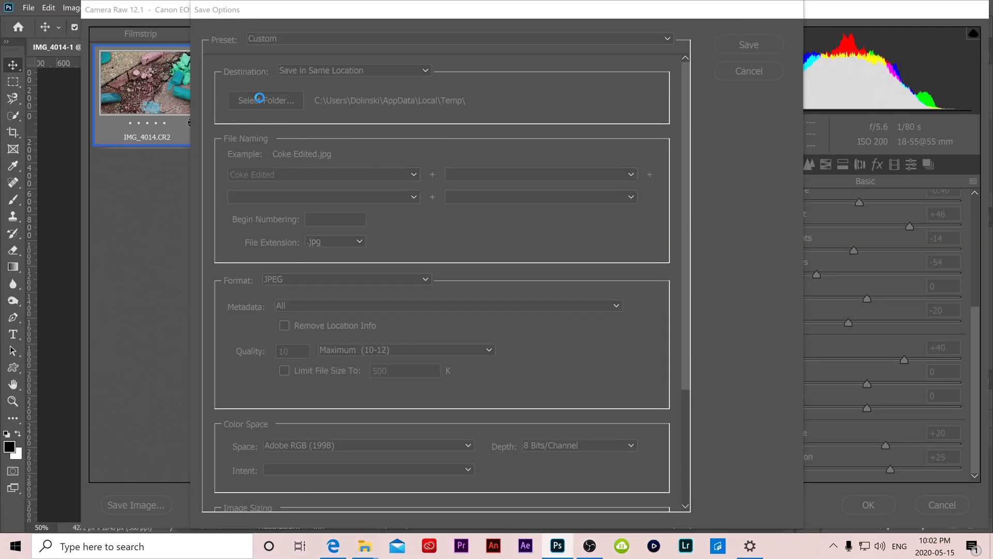
pyautogui.click(948, 434)
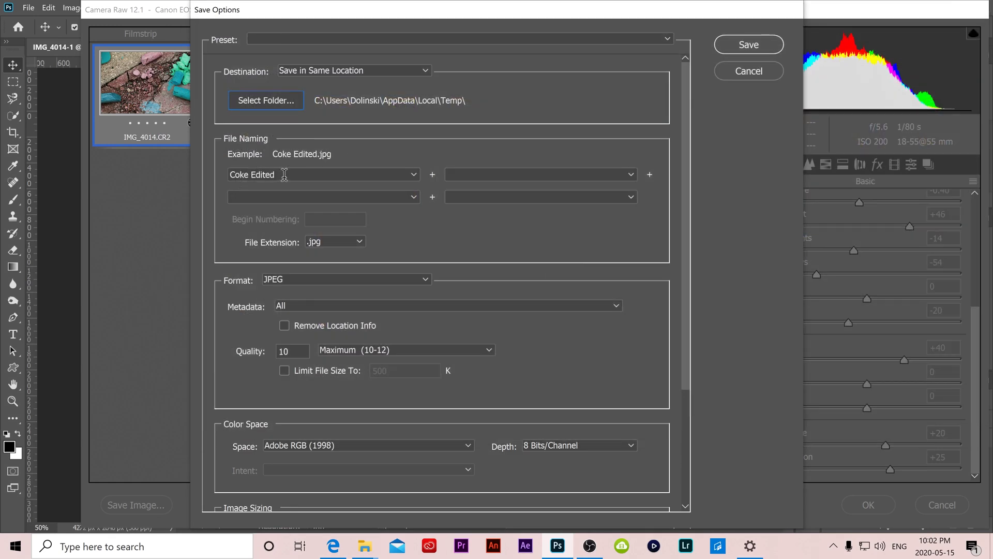
pyautogui.moveTo(279, 175); pyautogui.dragTo(206, 176)
pyautogui.write('chalk')
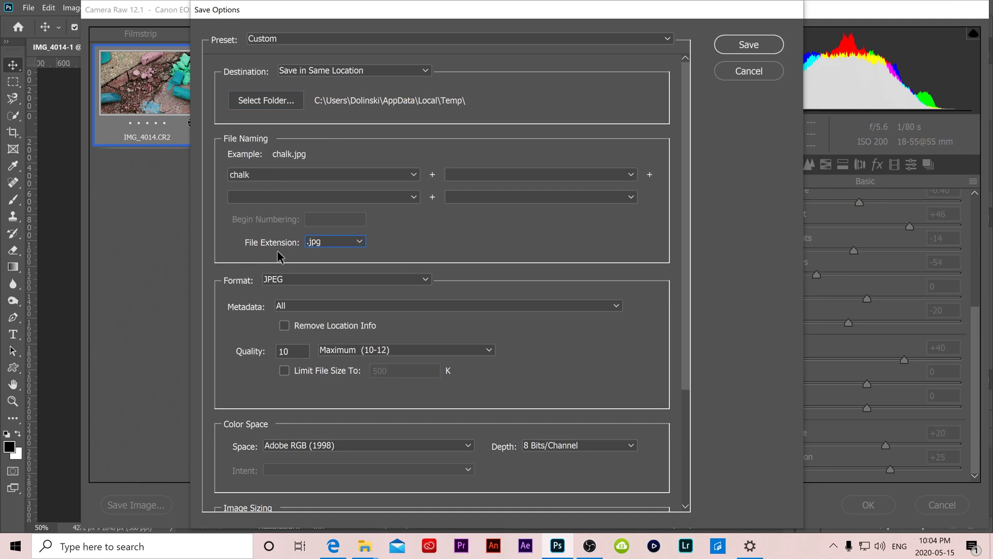
# Save it as a .tif TIFF at 16 Bits/Channel
pyautogui.click(344, 242)
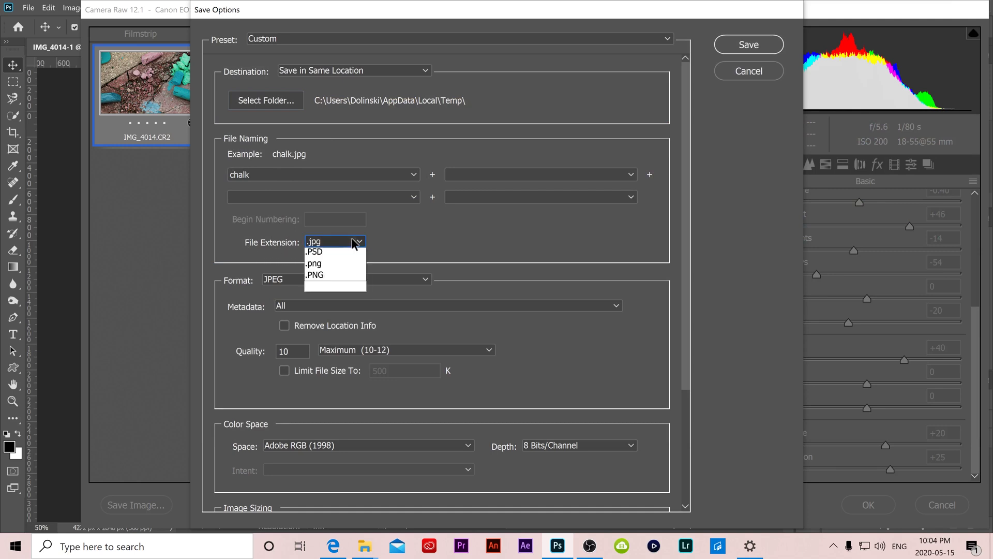
pyautogui.click(324, 278)
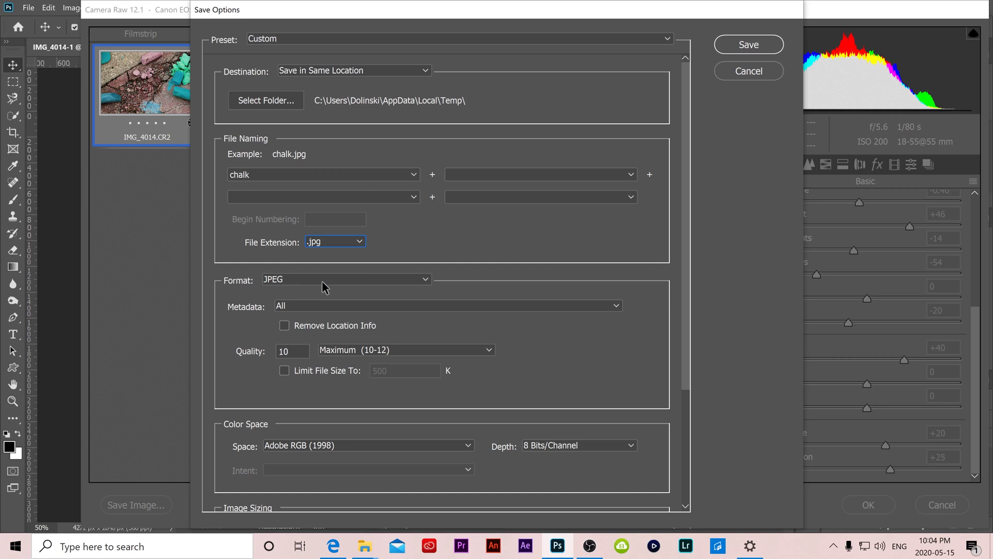
pyautogui.click(414, 351)
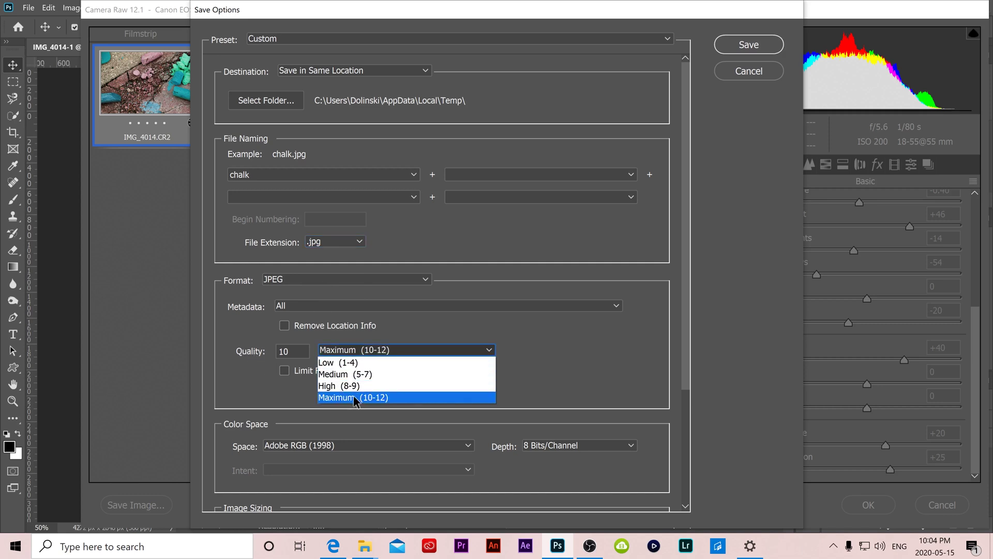
pyautogui.click(363, 397)
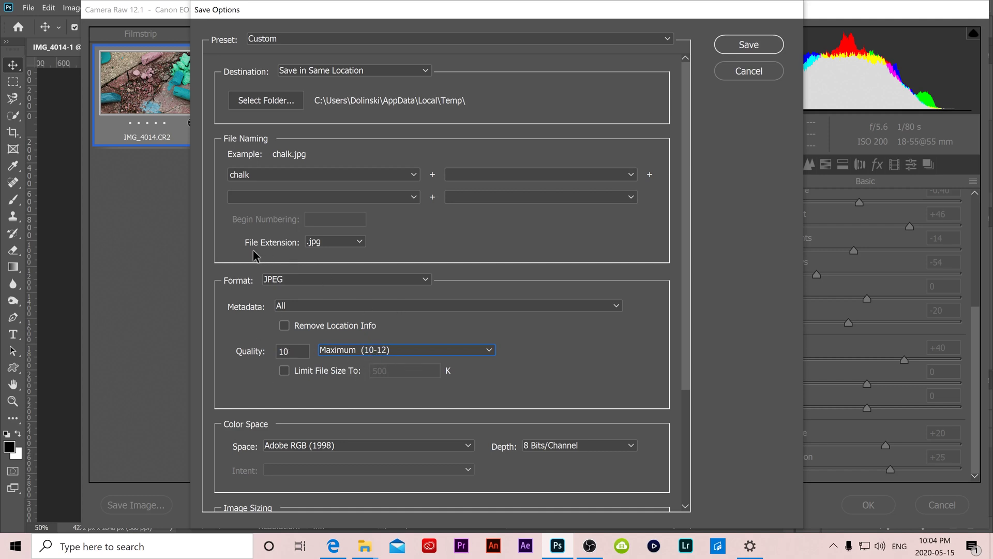
pyautogui.click(362, 241)
pyautogui.click(325, 304)
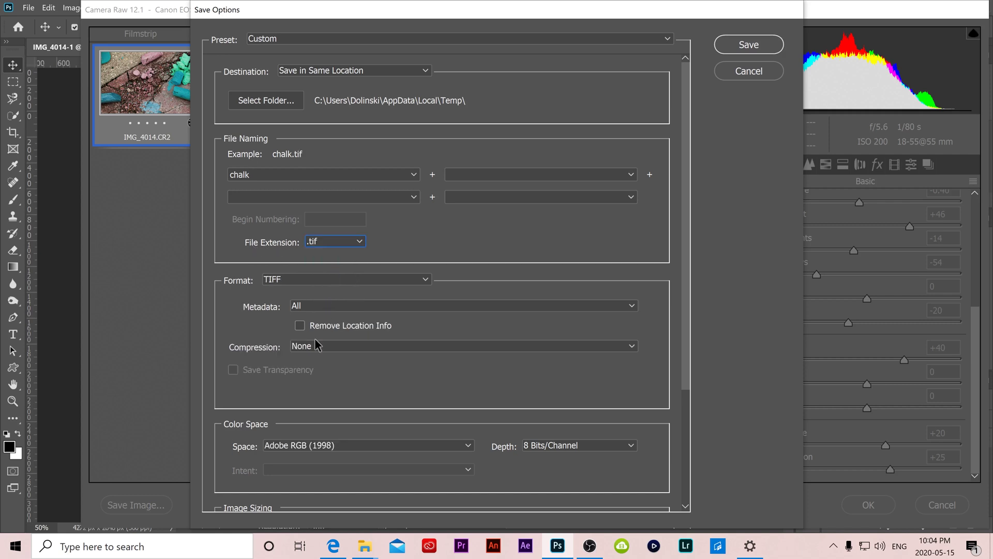
pyautogui.click(608, 452)
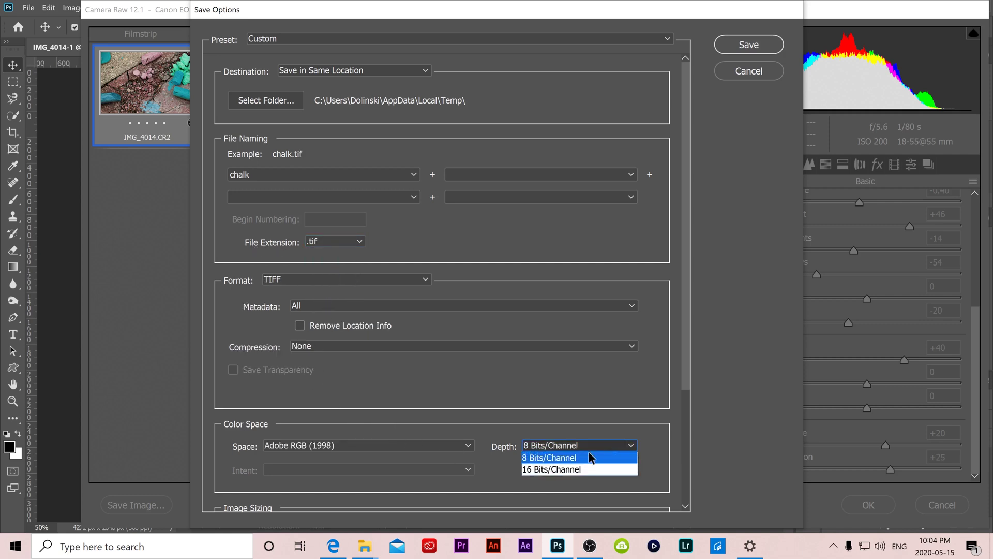
pyautogui.click(576, 469)
pyautogui.click(733, 46)
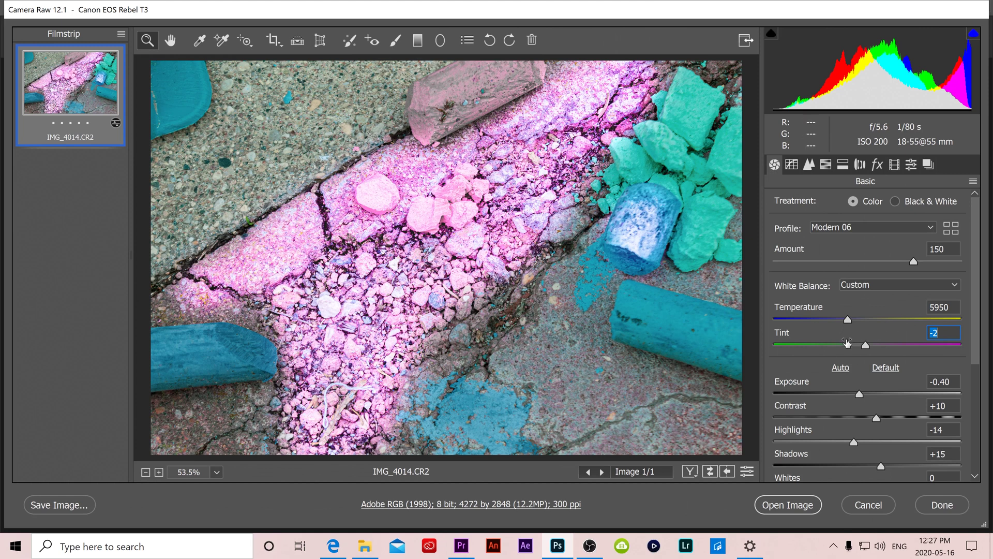
# Finish with Done to close Camera Raw and keep the edits
pyautogui.click(941, 505)
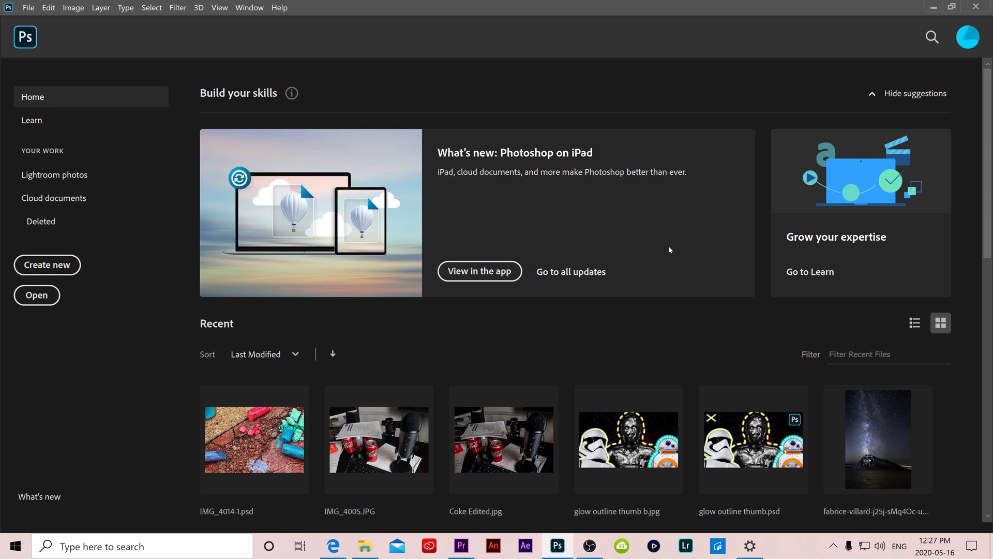
# Minimize Photoshop and open IMG_4014.CR2 from the RAW folder
pyautogui.click(934, 7)
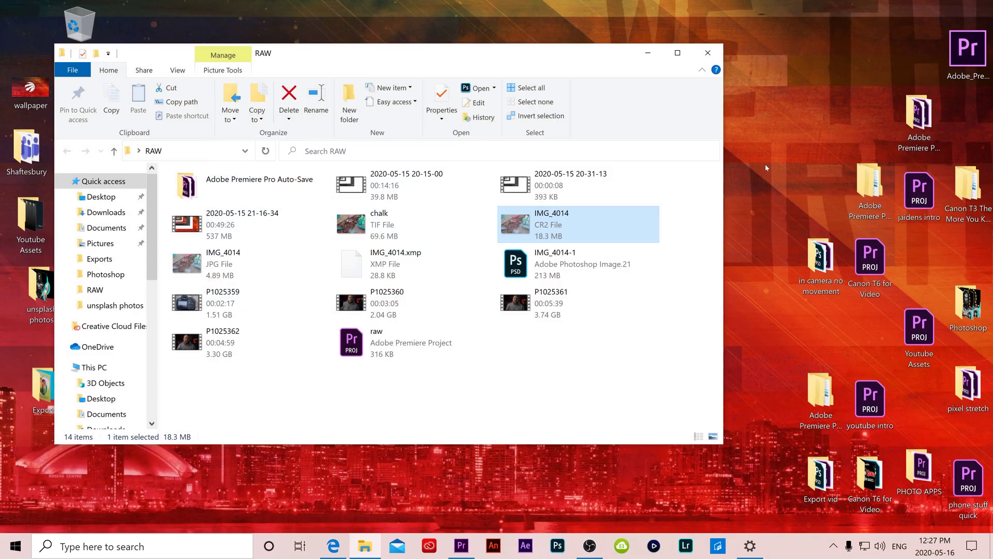
pyautogui.click(572, 410)
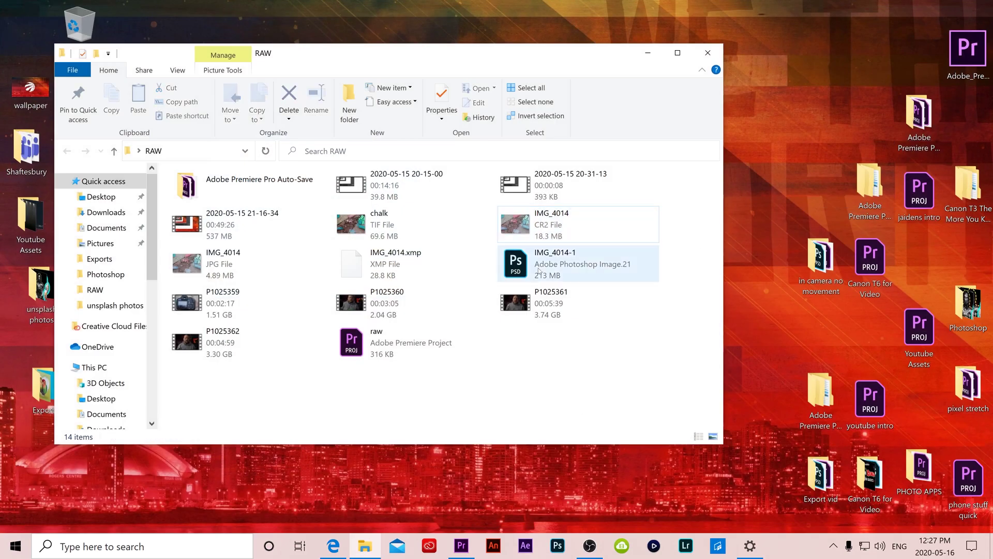
pyautogui.doubleClick(514, 221)
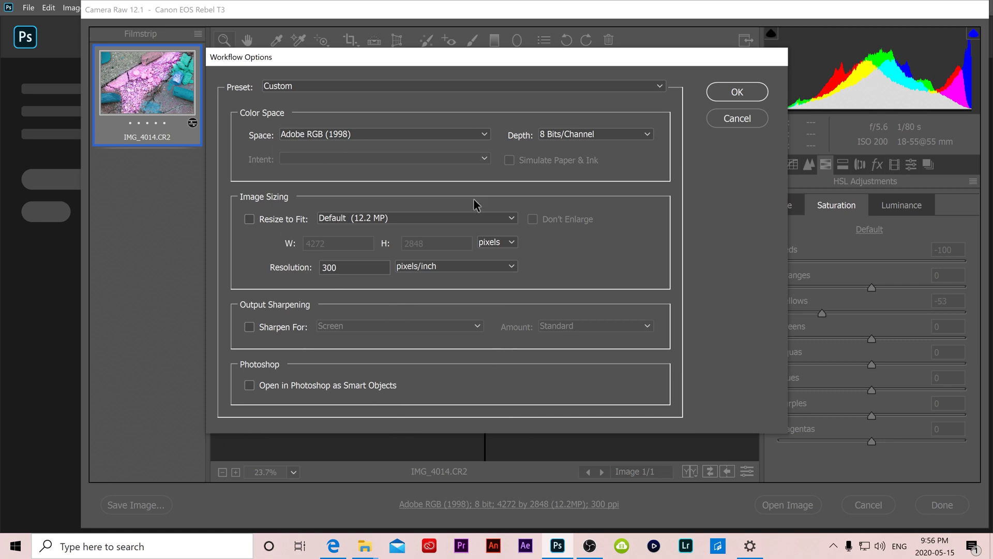
# Set the workflow to ProPhoto RGB at 16 Bits/Channel and confirm with OK
pyautogui.click(484, 134)
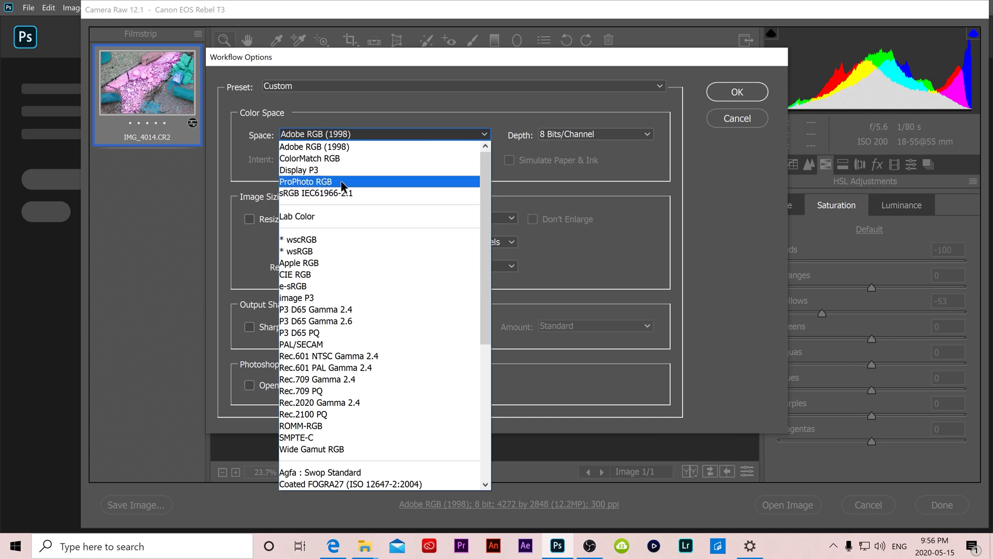
pyautogui.click(332, 183)
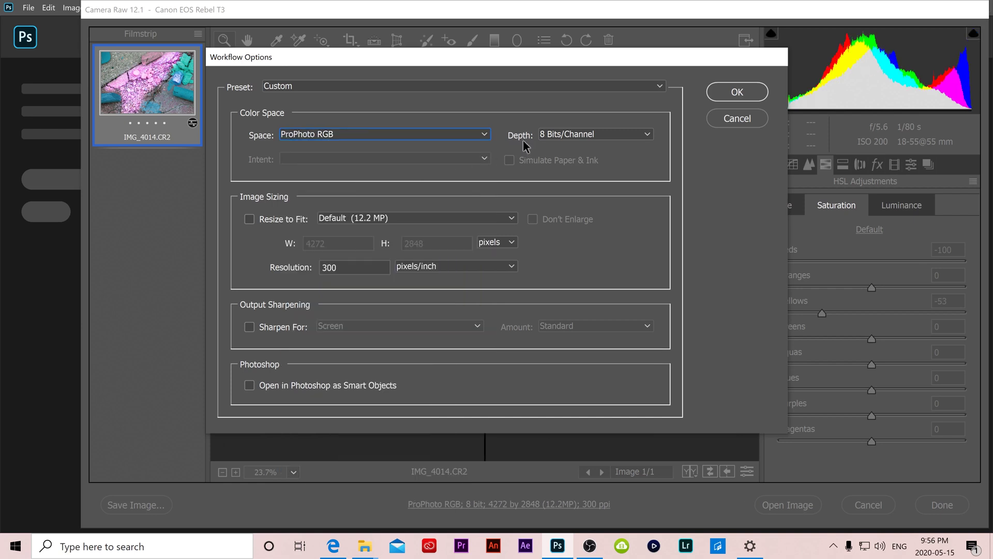
pyautogui.click(578, 134)
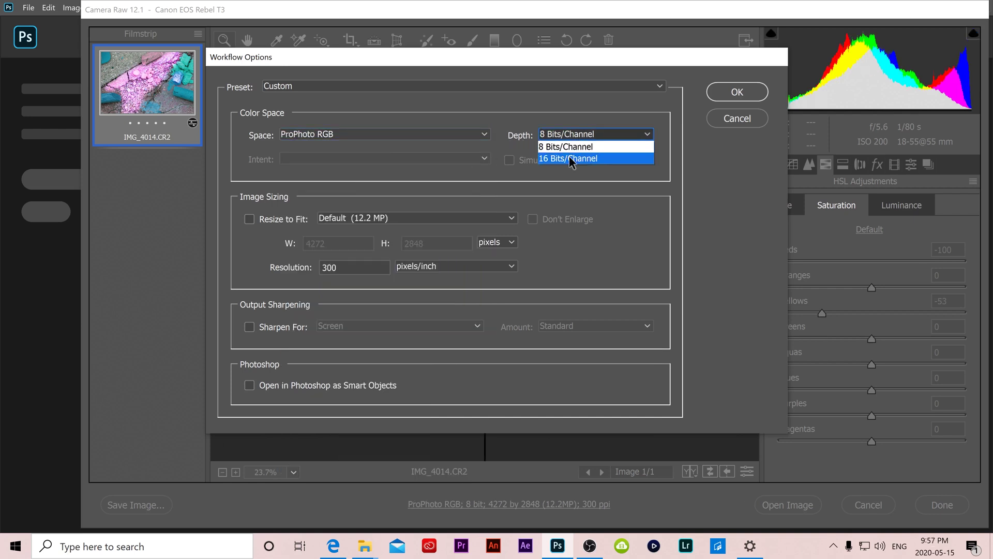
pyautogui.click(571, 160)
pyautogui.click(582, 136)
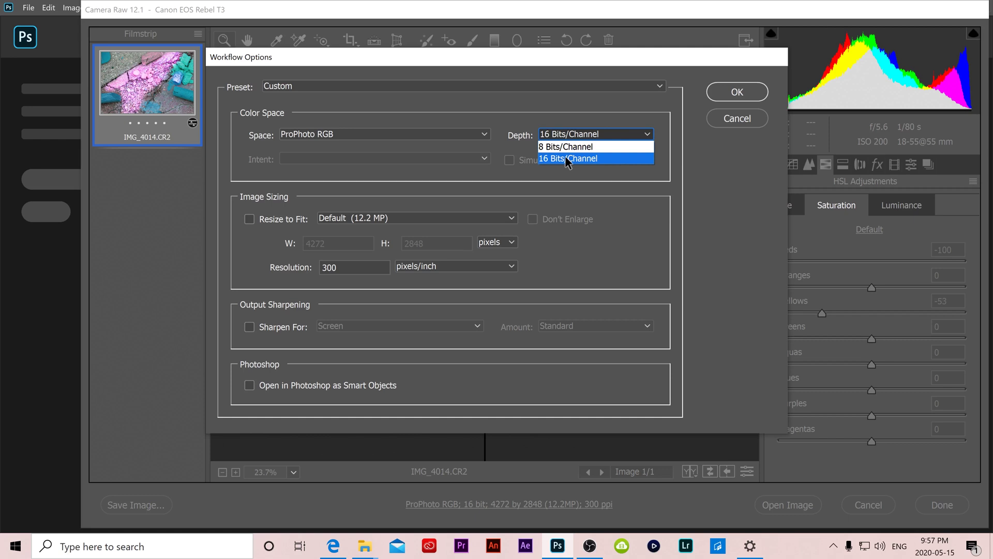
pyautogui.click(621, 160)
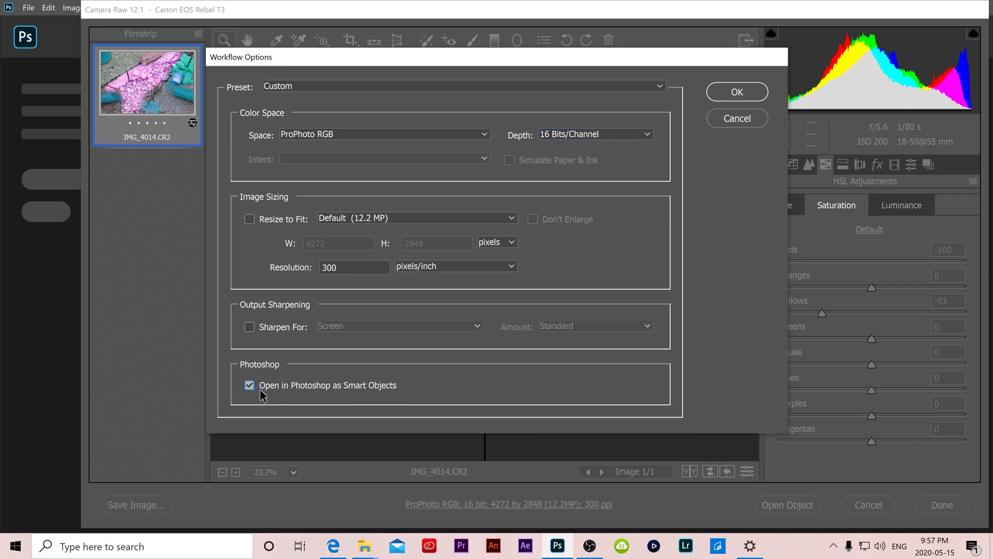
pyautogui.click(724, 89)
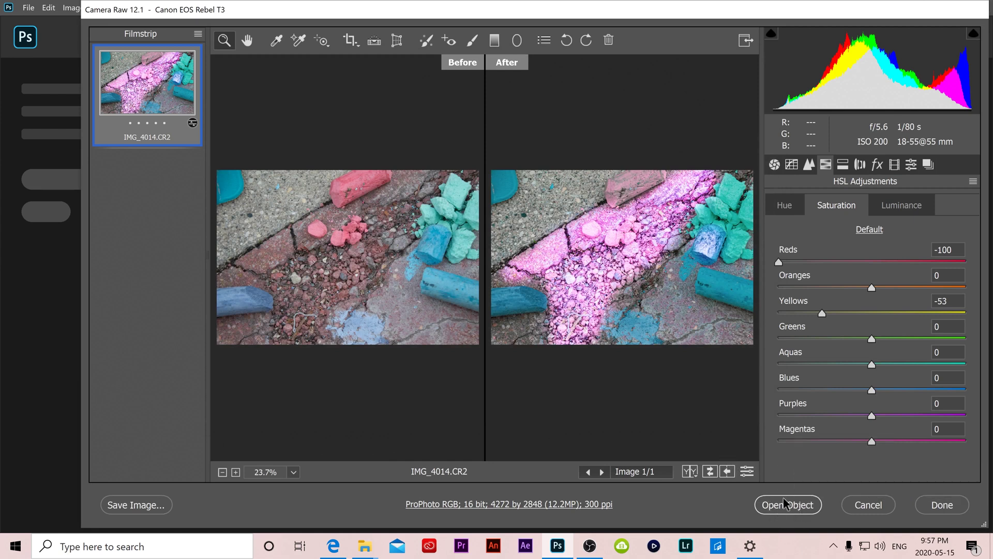
# Open the photo as a smart object and apply a Hue/Saturation filter with Saturation +100
pyautogui.click(788, 505)
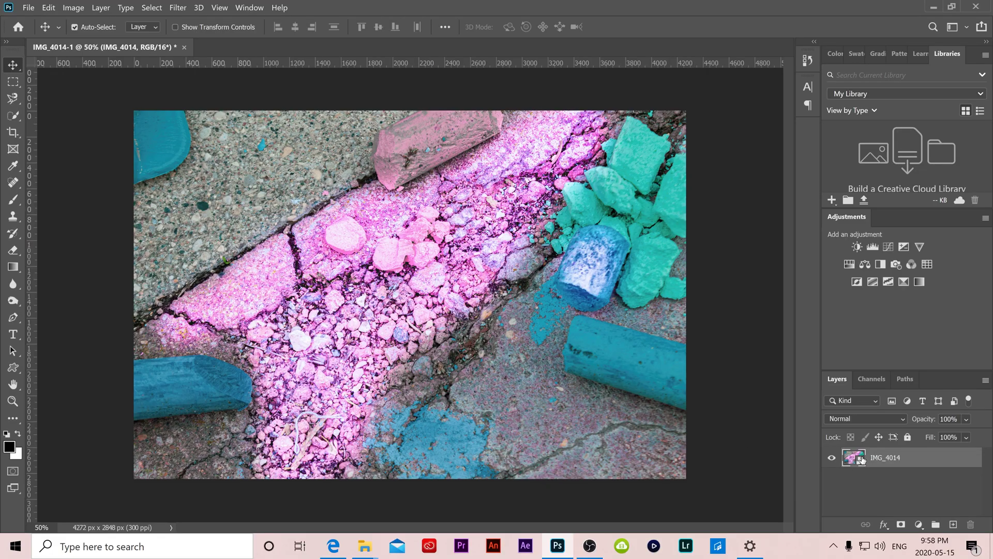
pyautogui.click(74, 8)
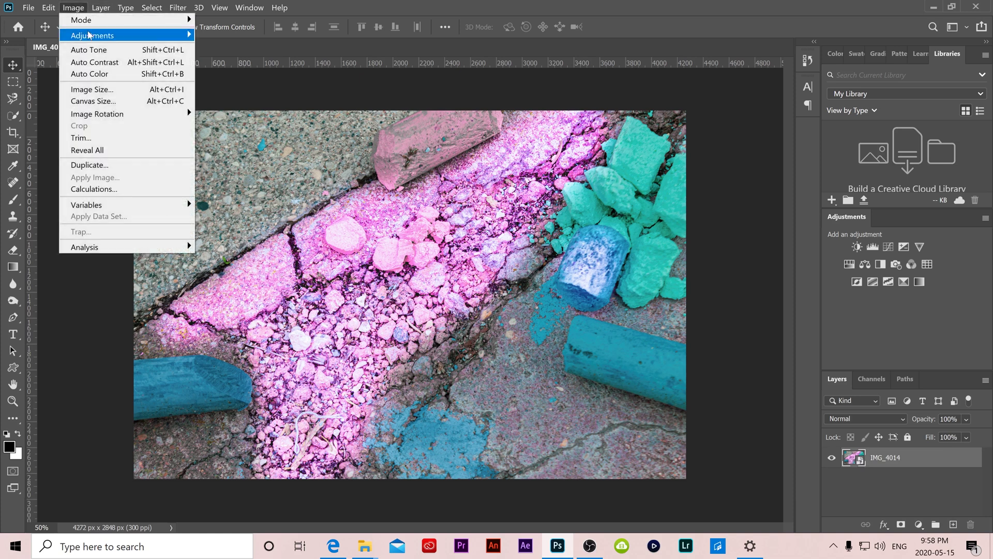
pyautogui.moveTo(96, 35)
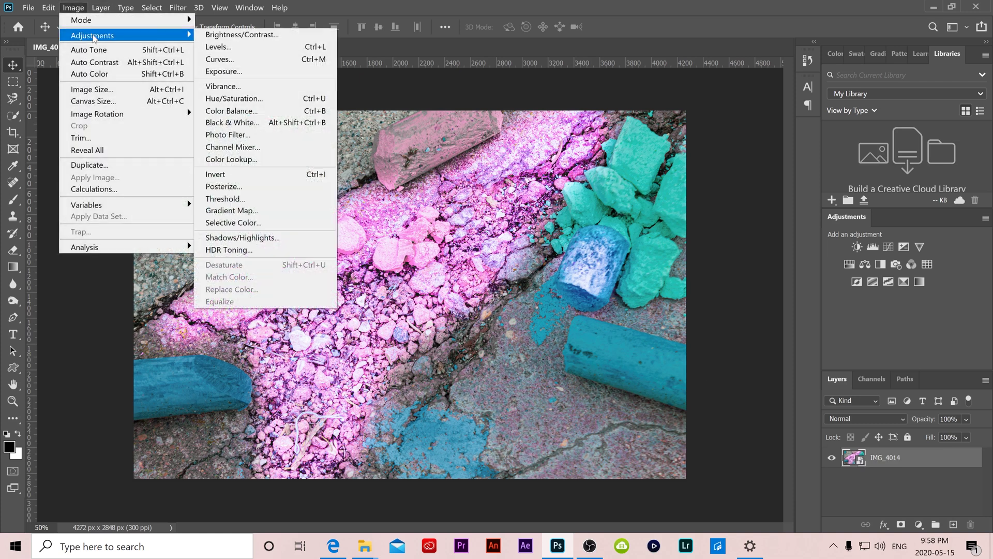
pyautogui.click(234, 98)
pyautogui.scroll(-5, 476, 212)
pyautogui.moveTo(476, 212); pyautogui.dragTo(525, 212)
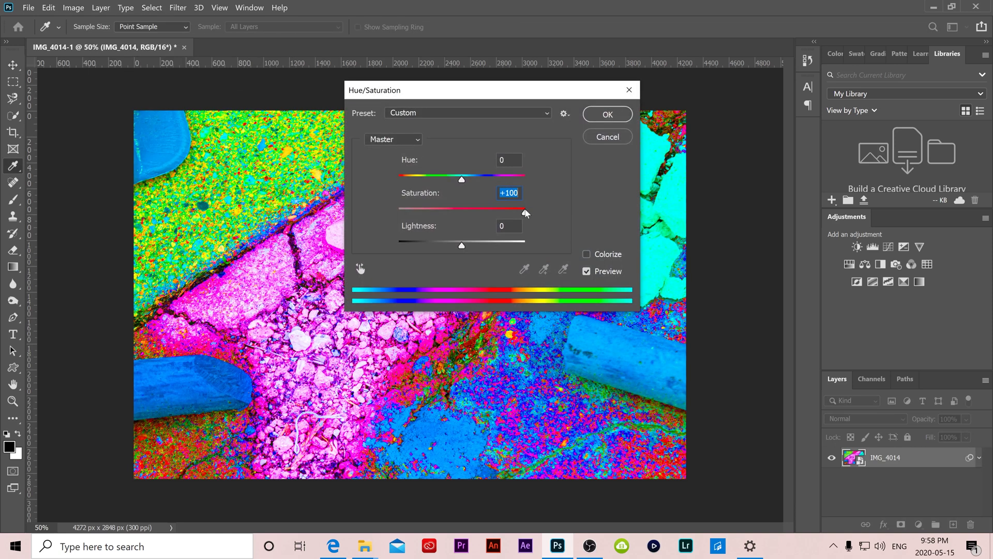
pyautogui.press('Return')
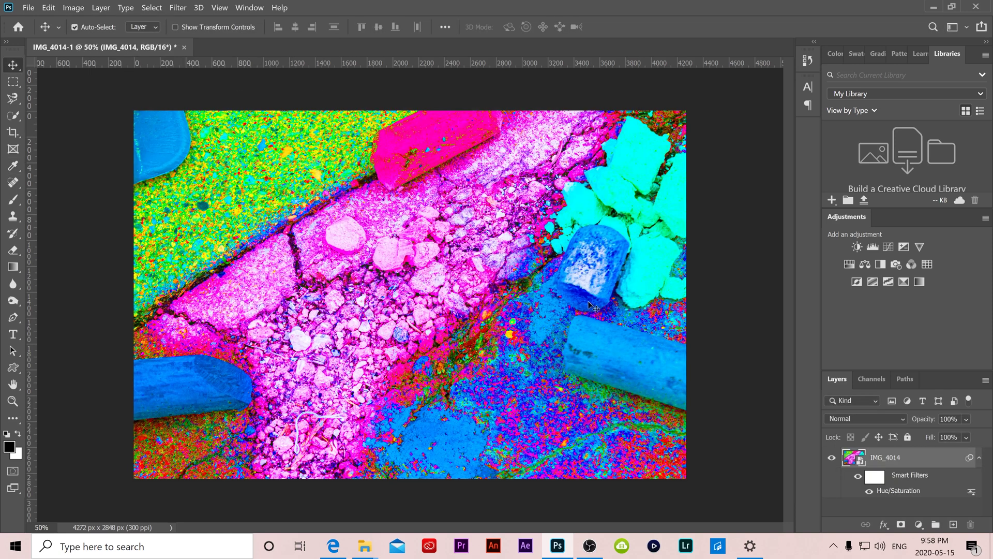
pyautogui.doubleClick(854, 461)
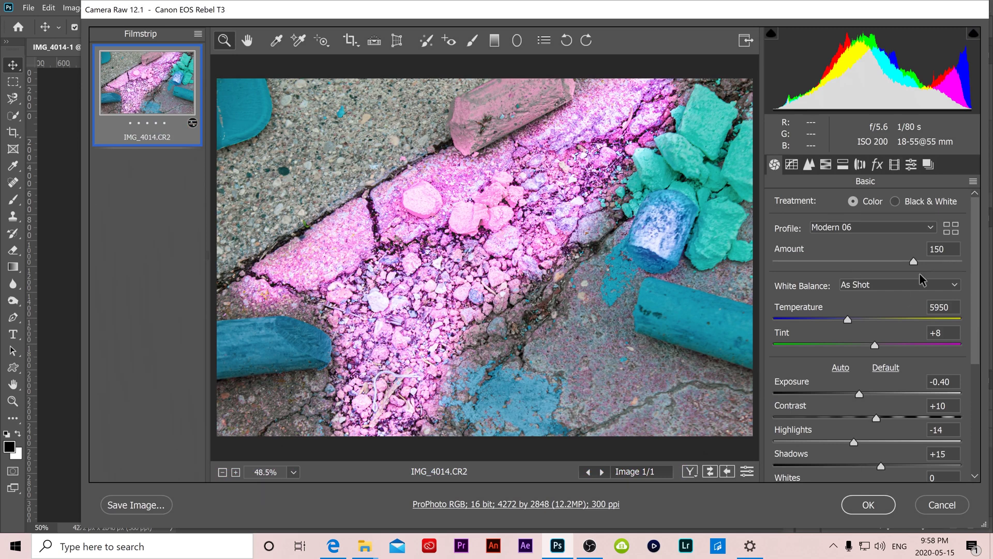
# Clear all brush adjustments, set Temperature 7450, Contrast +46, Shadows -54, and apply
pyautogui.press('k')
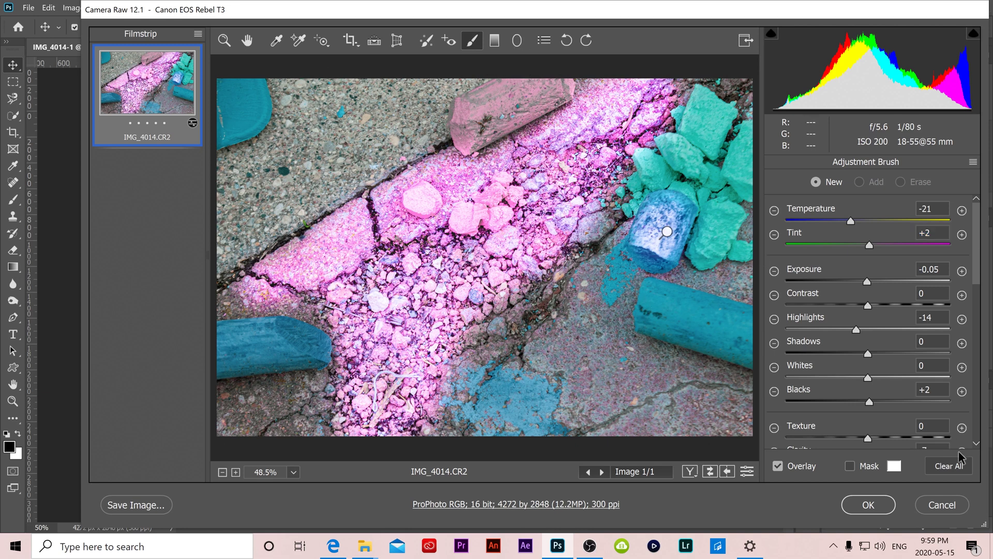
pyautogui.click(955, 467)
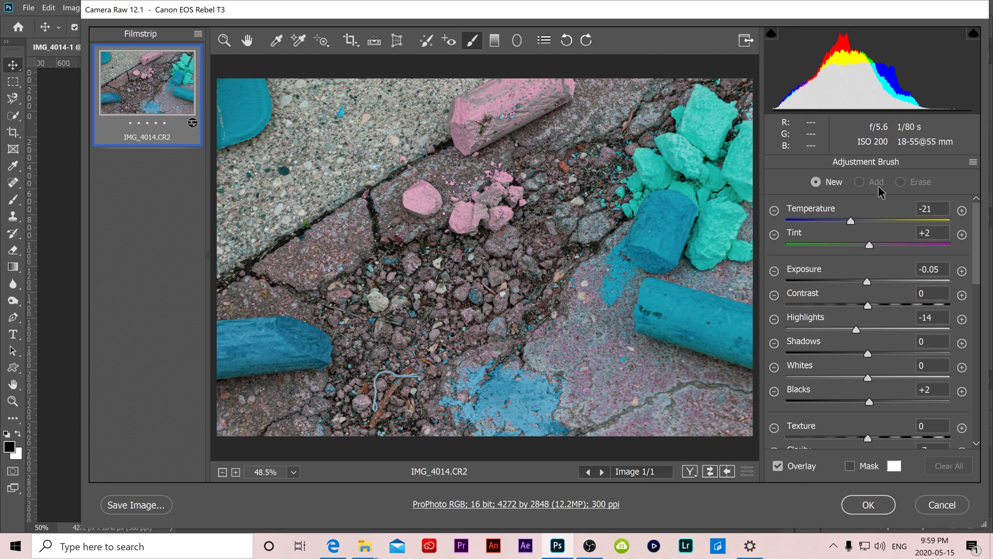
pyautogui.press('z')
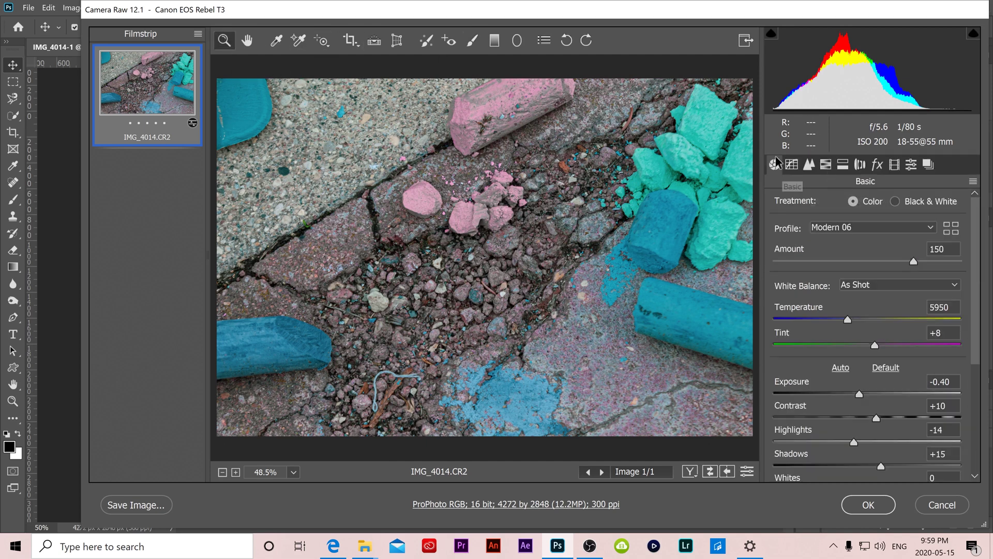
pyautogui.moveTo(857, 325); pyautogui.dragTo(907, 331)
pyautogui.scroll(-3, 890, 335)
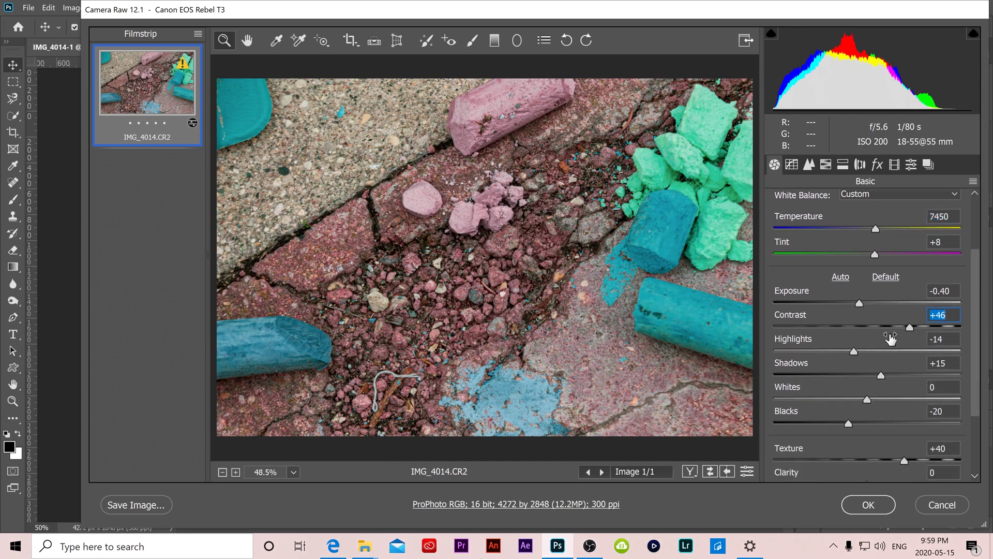
pyautogui.moveTo(879, 377); pyautogui.dragTo(816, 378)
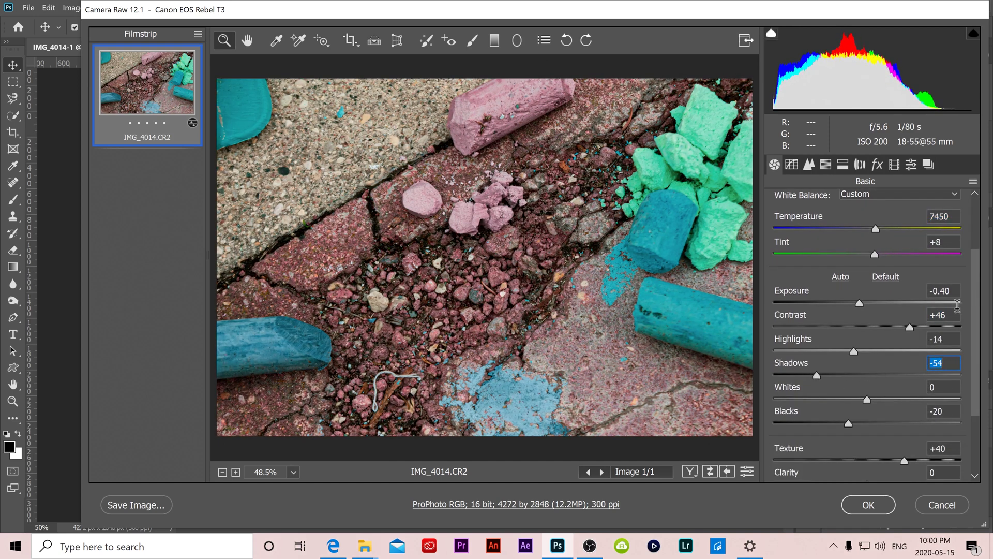
pyautogui.click(870, 509)
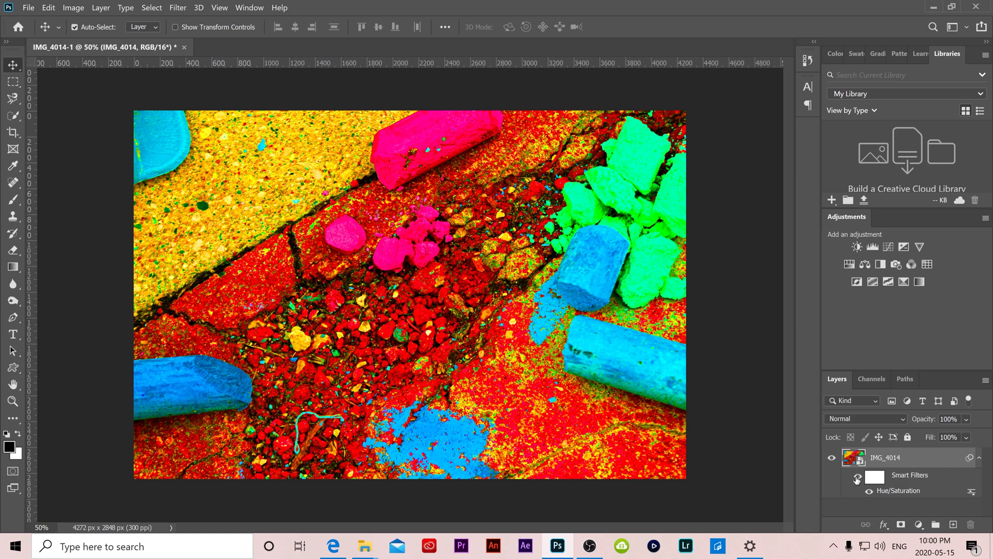
# Turn off the Smart Filters visibility in the Layers panel
pyautogui.click(857, 477)
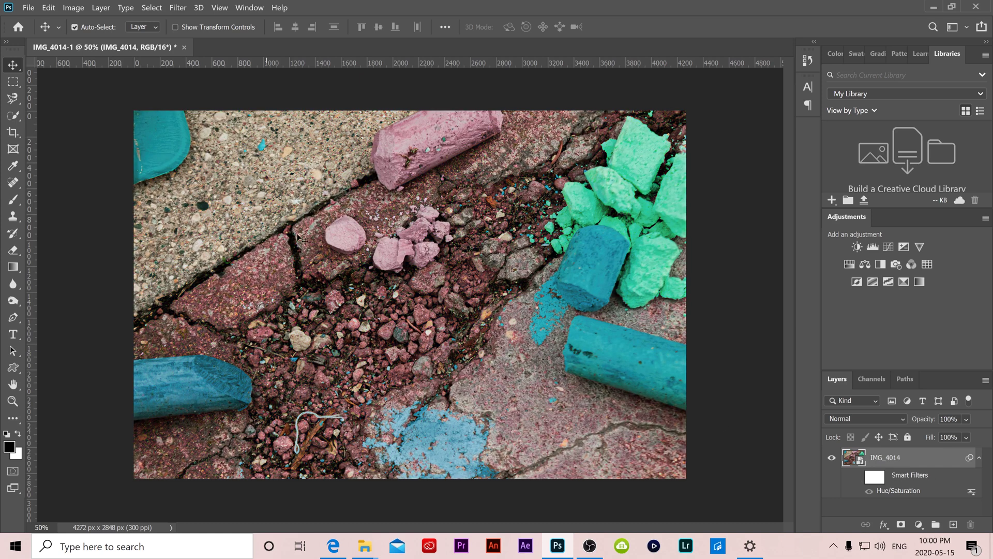